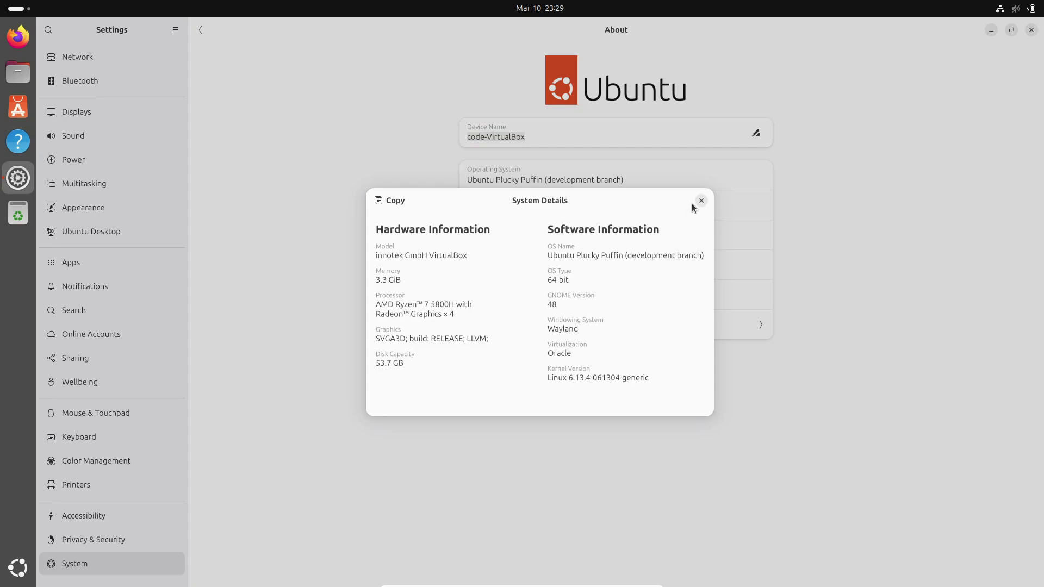
# Step: Close the system details and look through the Sound, Power, Multitasking, Appearance and Ubuntu Desktop settings
pyautogui.click(701, 201)
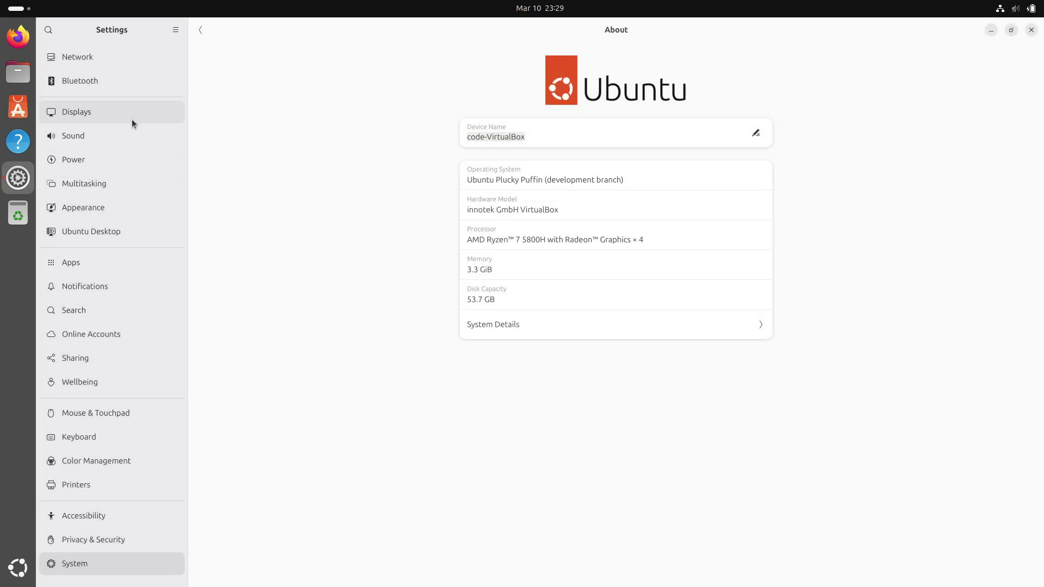
pyautogui.click(129, 137)
pyautogui.click(131, 159)
pyautogui.click(135, 186)
pyautogui.click(132, 216)
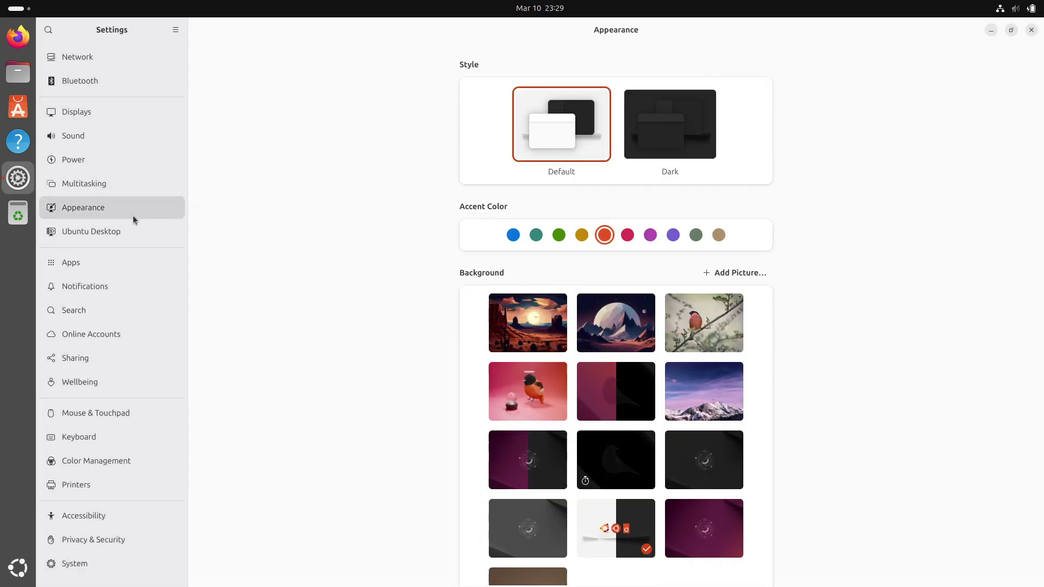
pyautogui.click(129, 234)
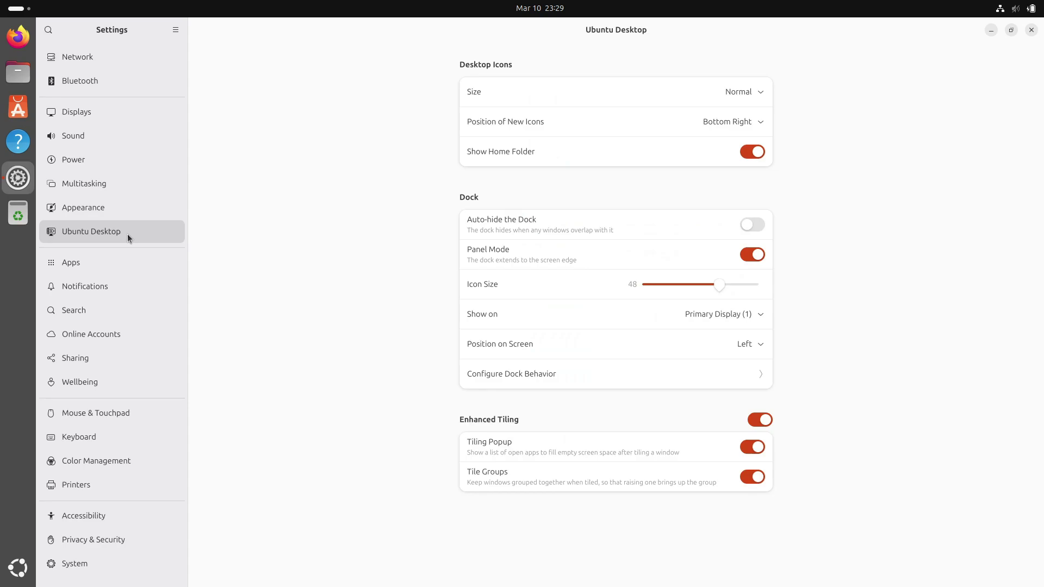
# Step: Look through the remaining settings from Apps, Notifications and Search to Keyboard and Color Management, and close Settings
pyautogui.click(120, 263)
pyautogui.click(111, 287)
pyautogui.click(106, 310)
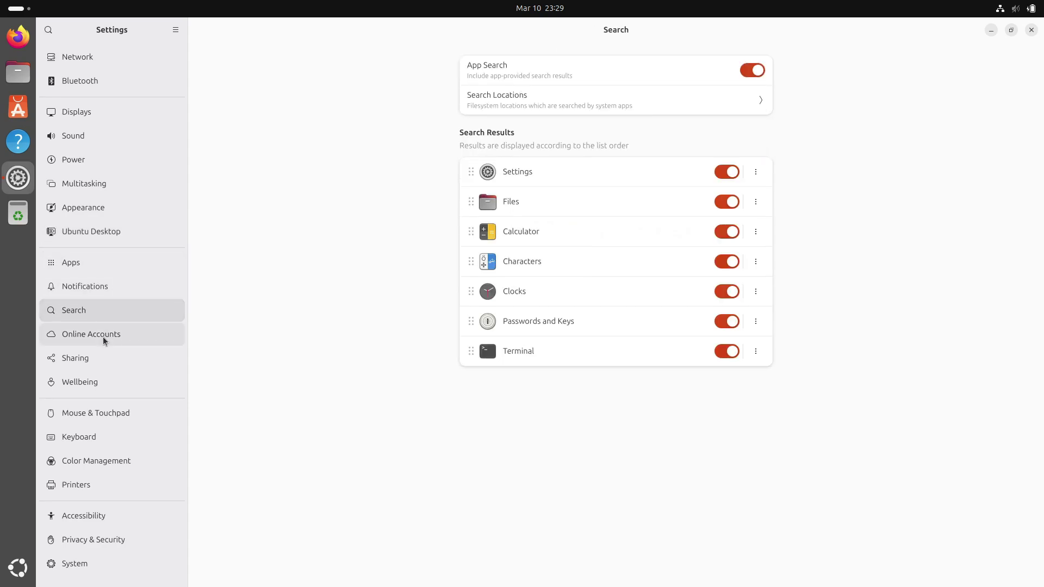
pyautogui.click(104, 339)
pyautogui.click(102, 414)
pyautogui.click(99, 436)
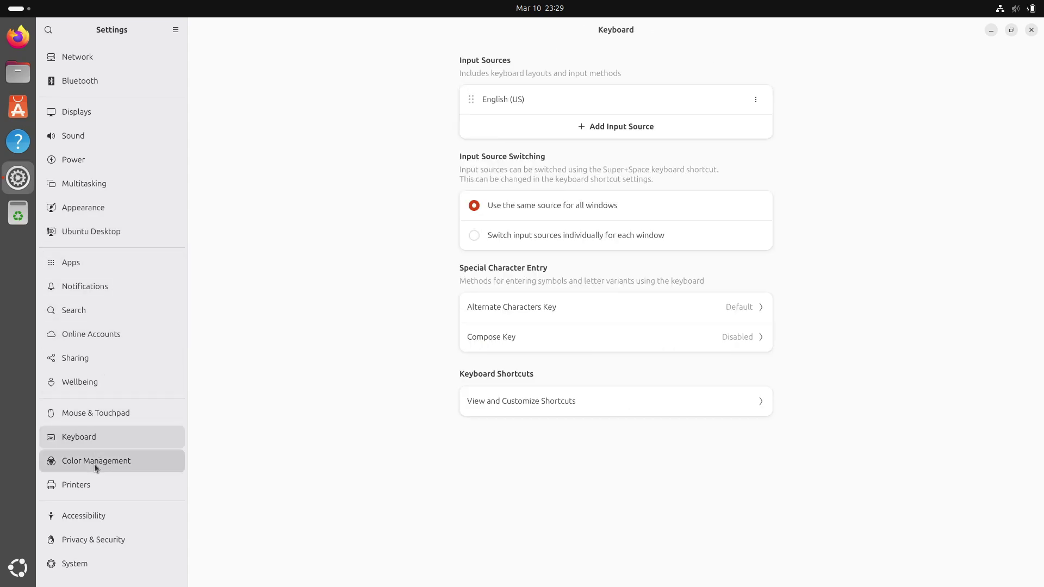
pyautogui.click(95, 465)
pyautogui.click(1031, 31)
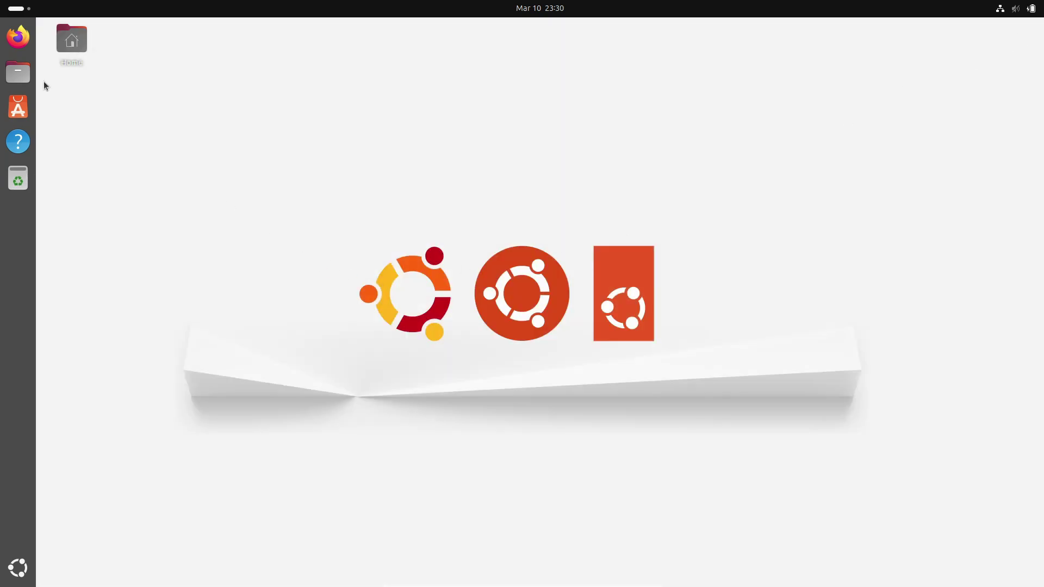
# Step: View the Home folder in Files, close it, and look over the installed applications and the Utilities folder
pyautogui.click(20, 74)
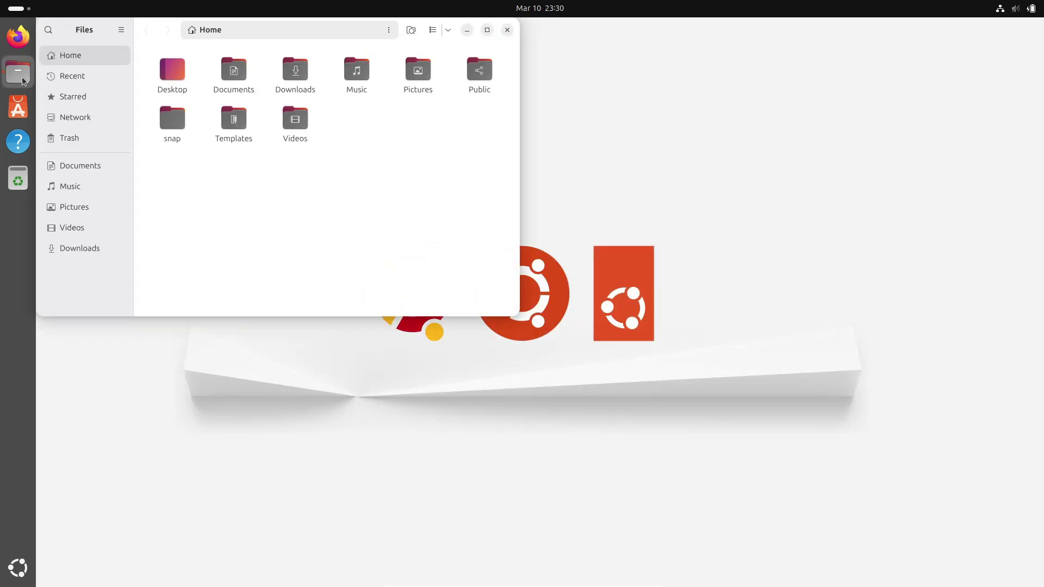
pyautogui.click(504, 31)
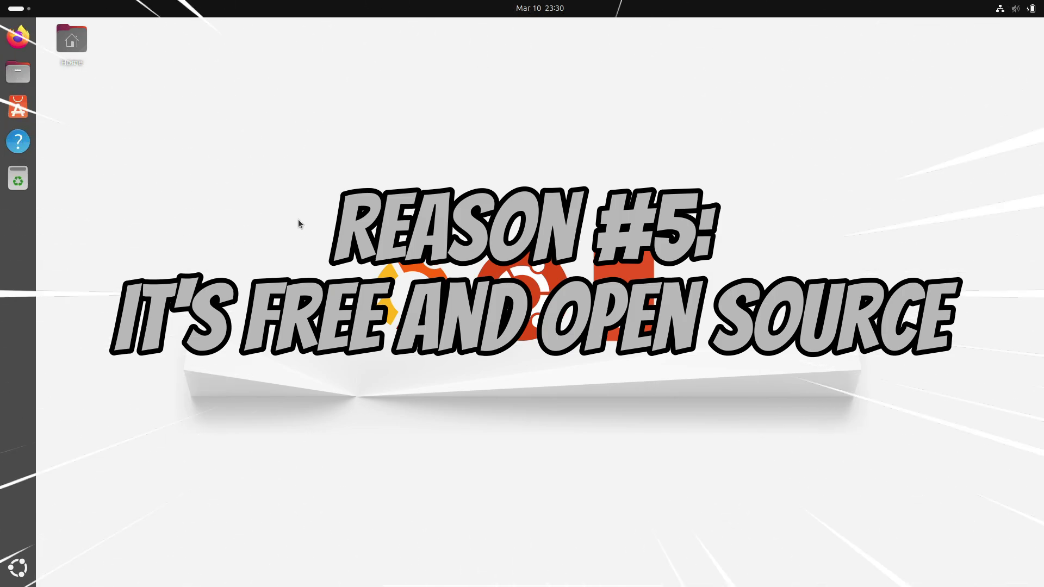
pyautogui.click(27, 571)
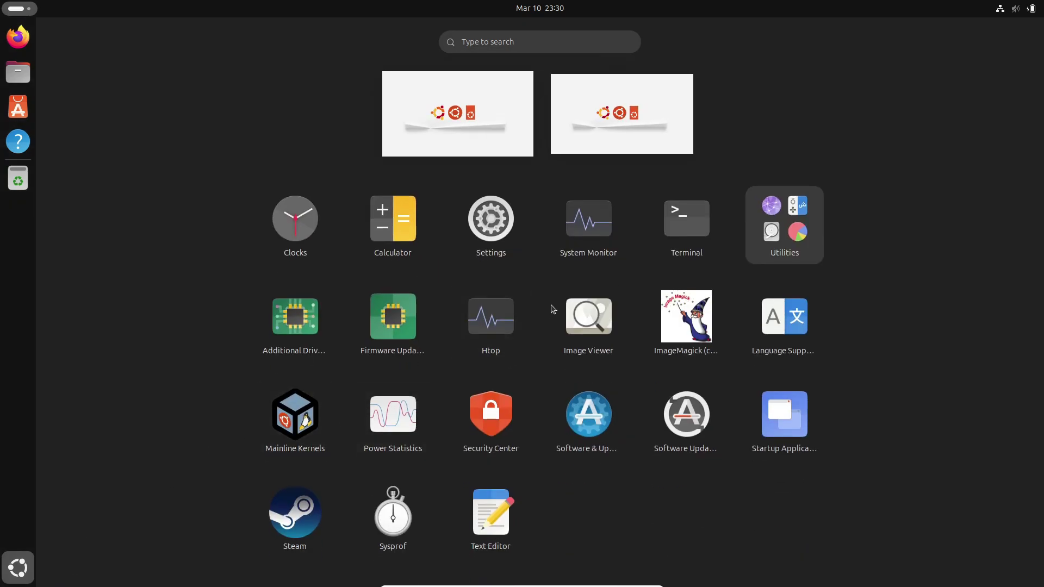
pyautogui.click(805, 218)
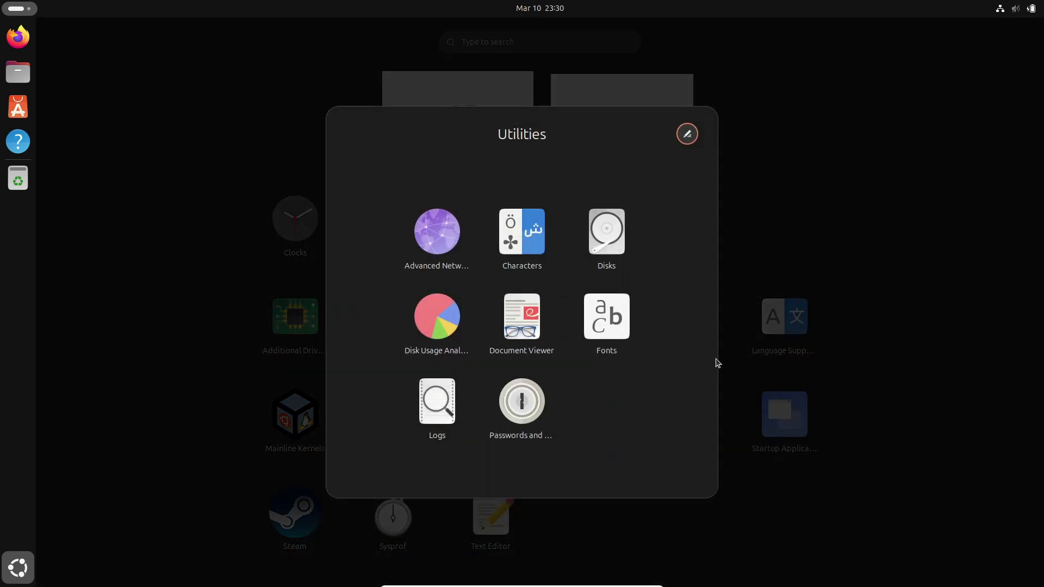
pyautogui.click(716, 363)
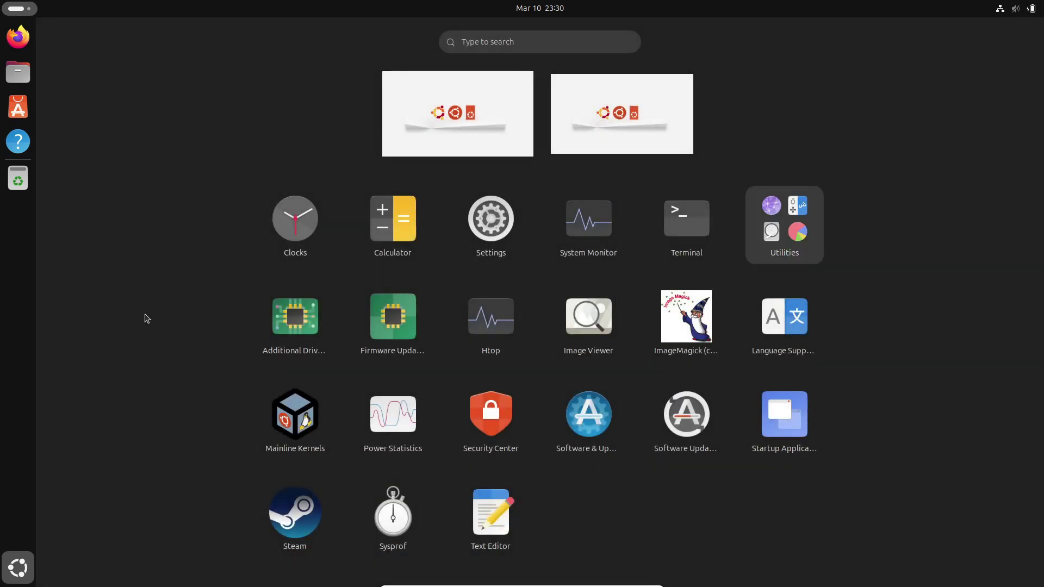
# Step: Check the calendar and the system status controls, closing each again
pyautogui.click(563, 6)
pyautogui.click(563, 6)
pyautogui.click(1015, 8)
pyautogui.click(1015, 8)
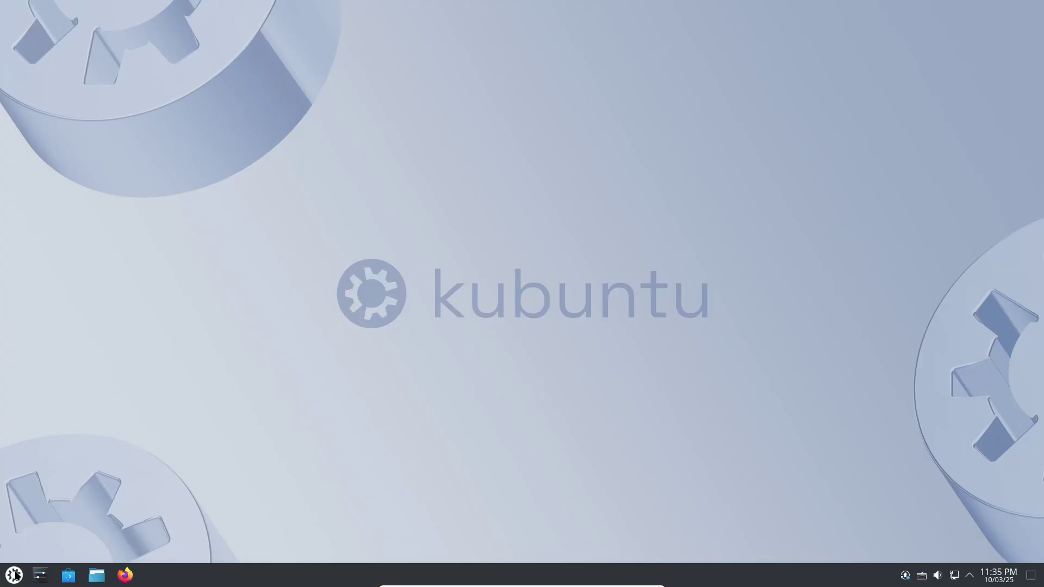
# Step: Open System Settings on the Kubuntu desktop and apply the Breeze Dark theme
pyautogui.click(14, 575)
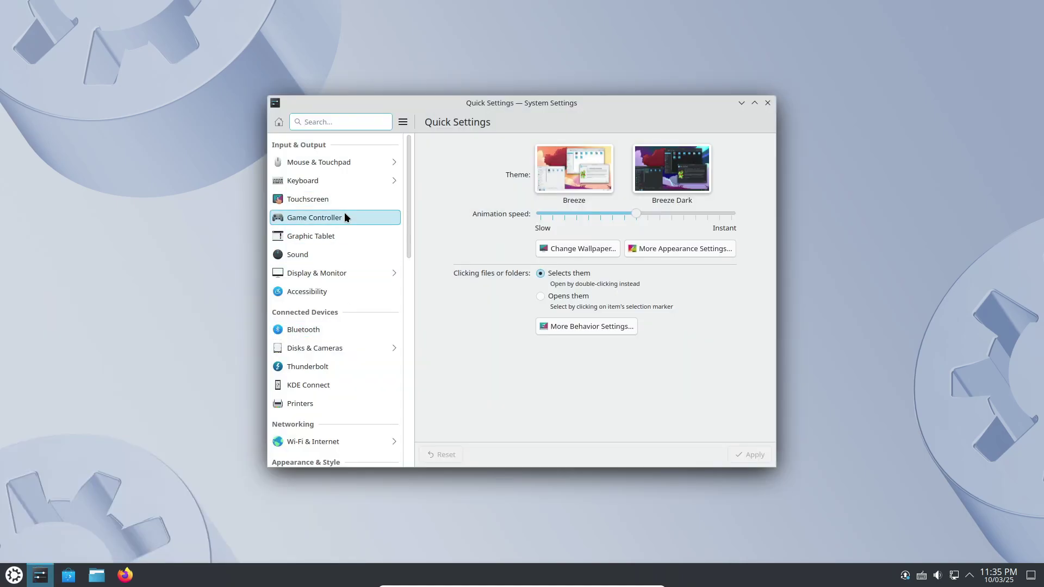
pyautogui.scroll(-5, 348, 213)
pyautogui.click(673, 181)
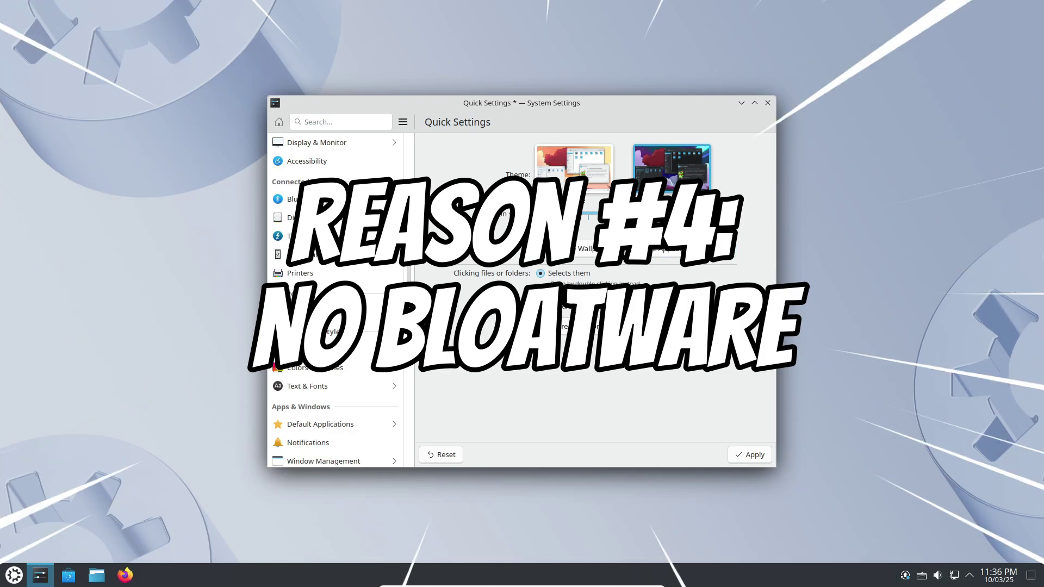
pyautogui.hotkey('ctrl', 'q')
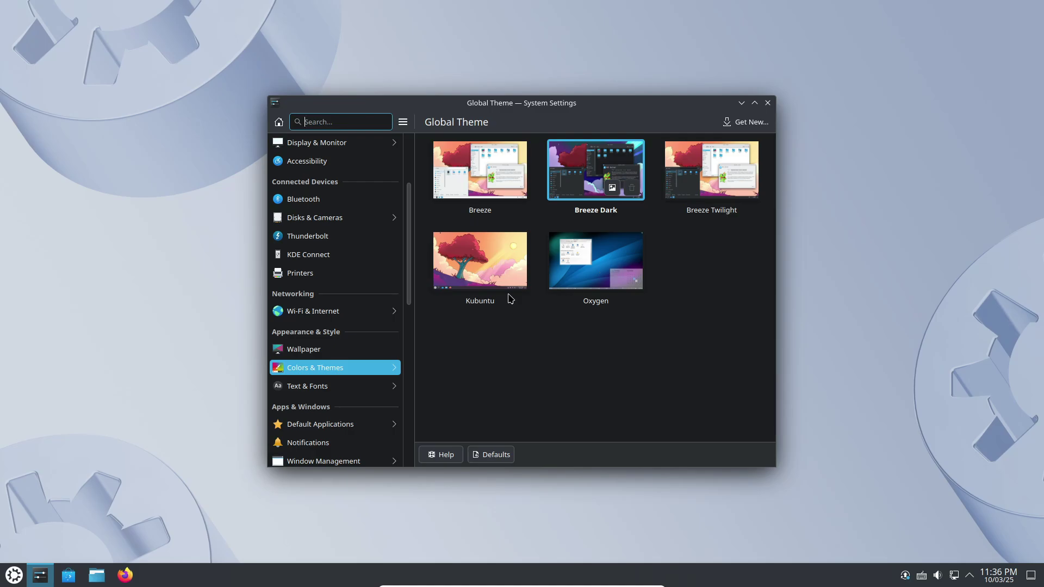
# Step: Look over the full list of System Settings categories and view the General Behavior page
pyautogui.scroll(4, 361, 248)
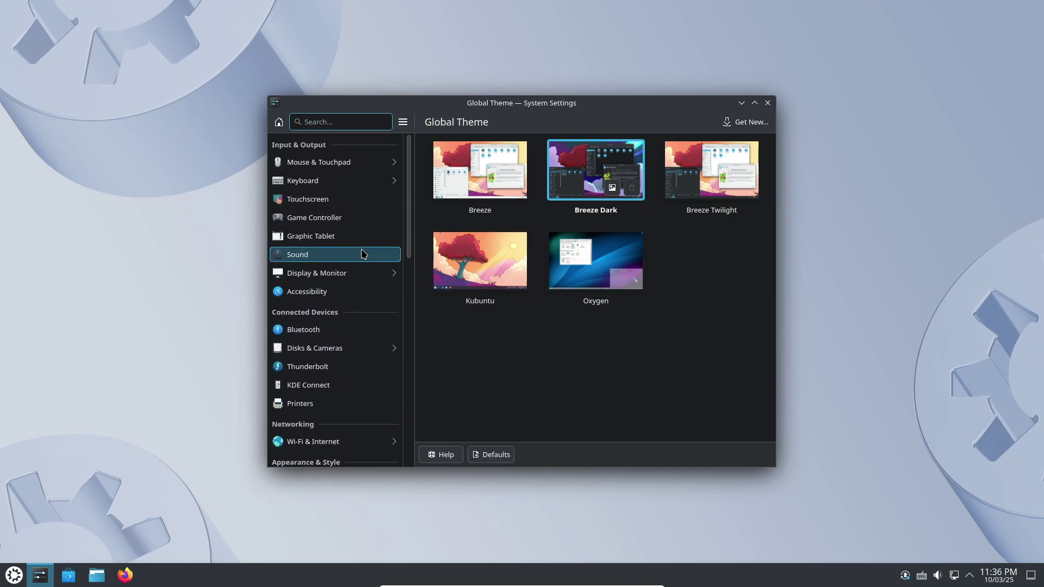
pyautogui.scroll(-6, 364, 251)
pyautogui.scroll(-5, 364, 252)
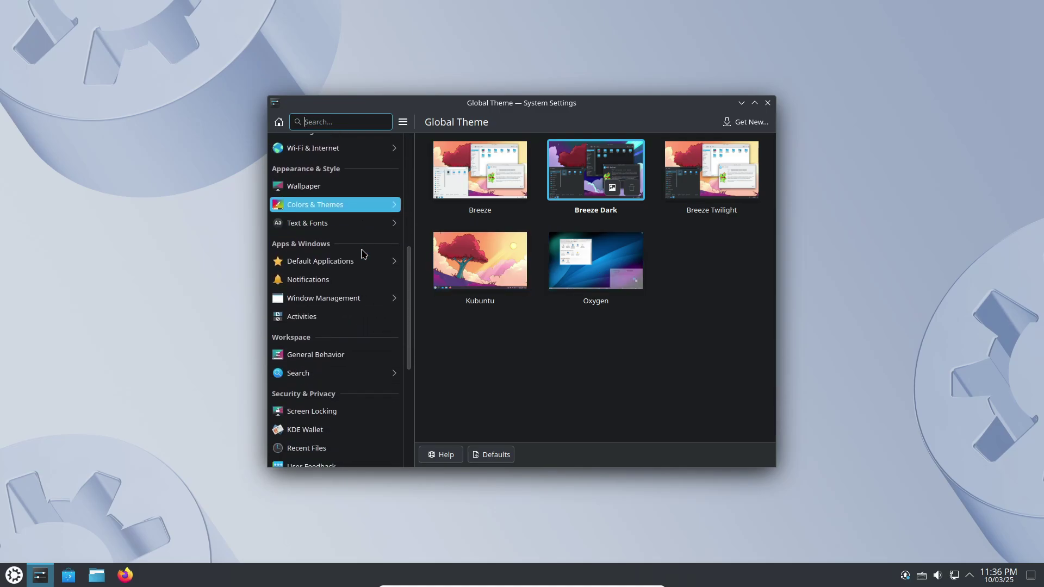
pyautogui.scroll(2, 364, 253)
pyautogui.scroll(-7, 368, 265)
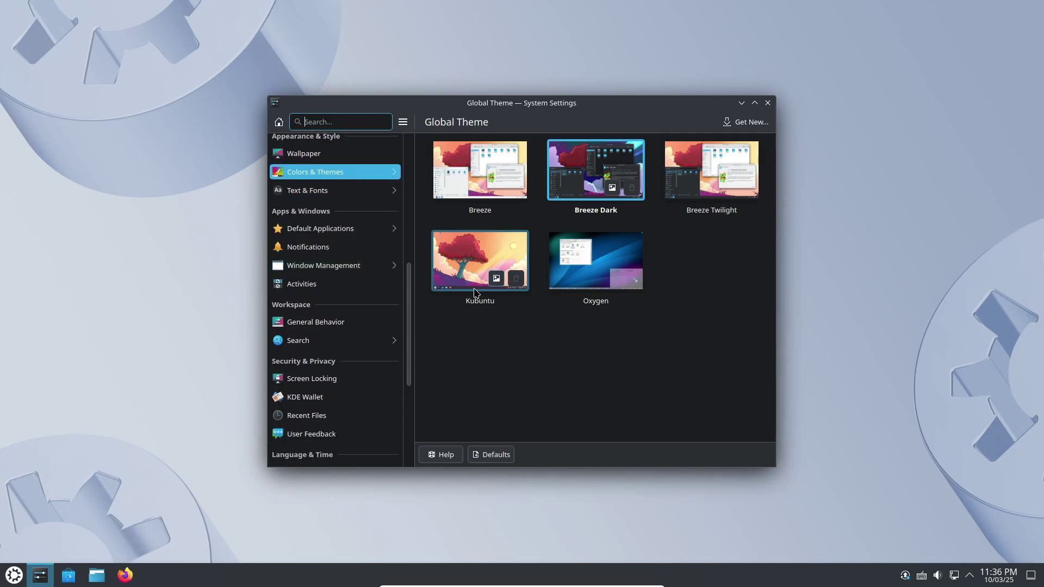
pyautogui.scroll(-6, 384, 303)
pyautogui.scroll(9, 384, 300)
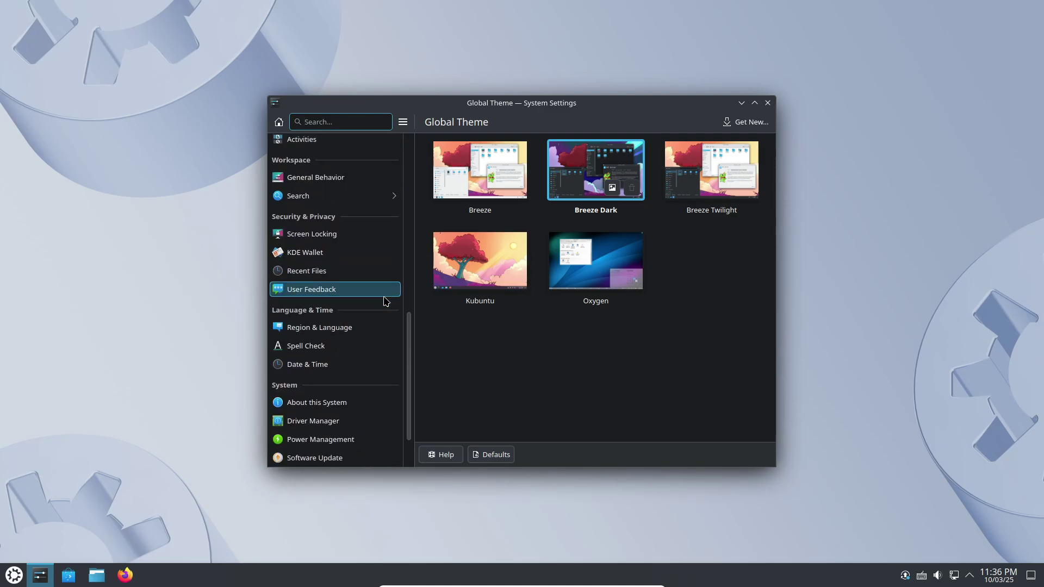
pyautogui.click(384, 302)
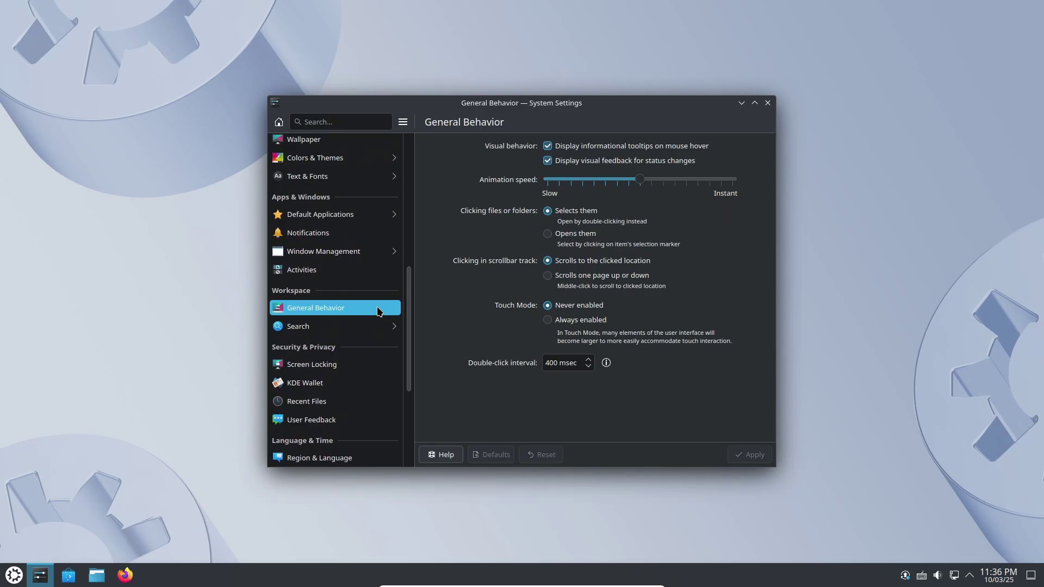
# Step: Select the Oxygen color scheme under Colors & Themes and apply the change
pyautogui.scroll(5, 380, 305)
pyautogui.click(366, 238)
pyautogui.click(367, 260)
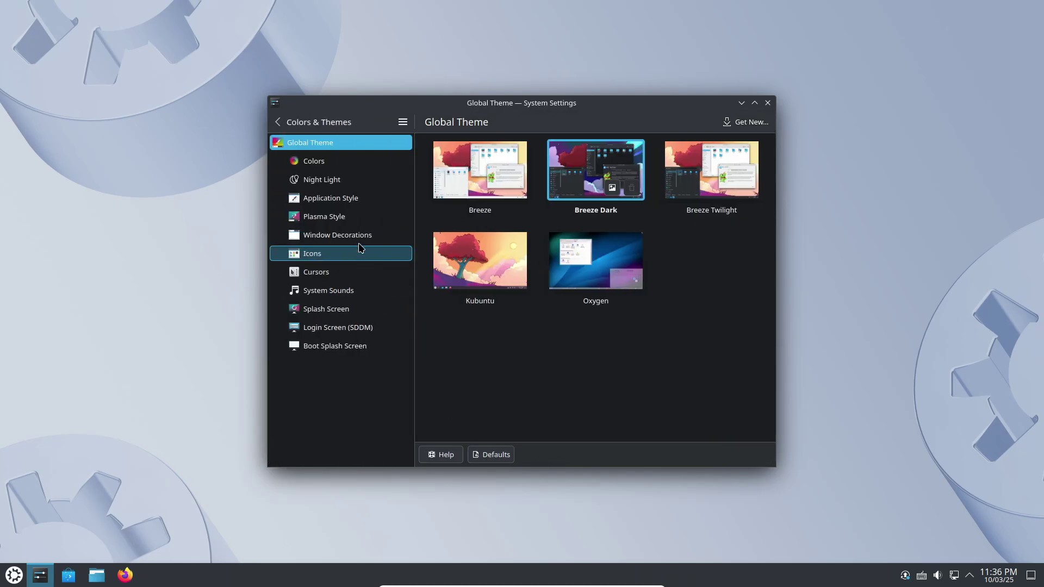
pyautogui.click(358, 166)
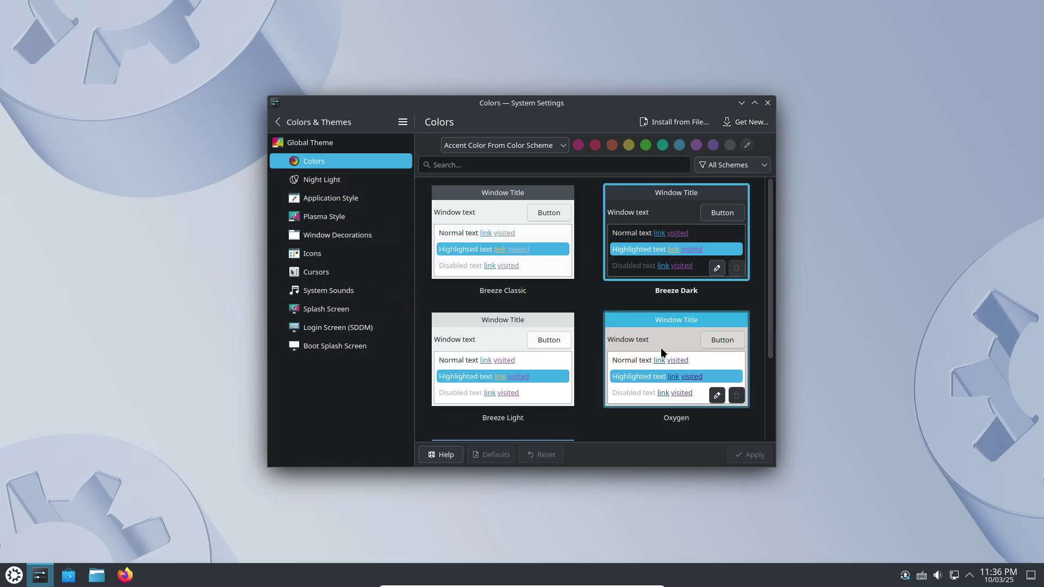
pyautogui.press('Down')
pyautogui.scroll(-2, 661, 329)
pyautogui.click(660, 320)
pyautogui.click(361, 198)
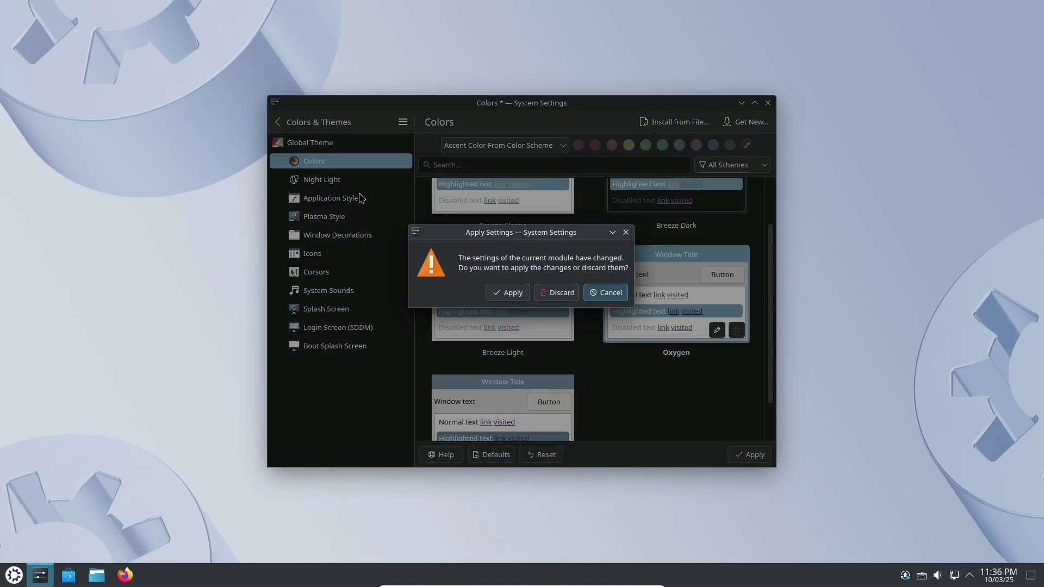
pyautogui.click(497, 294)
# Step: Look through the theme options from Application Style, Plasma Style and Window Decorations to Icons, Cursors, System Sounds and the splash screens
pyautogui.click(364, 198)
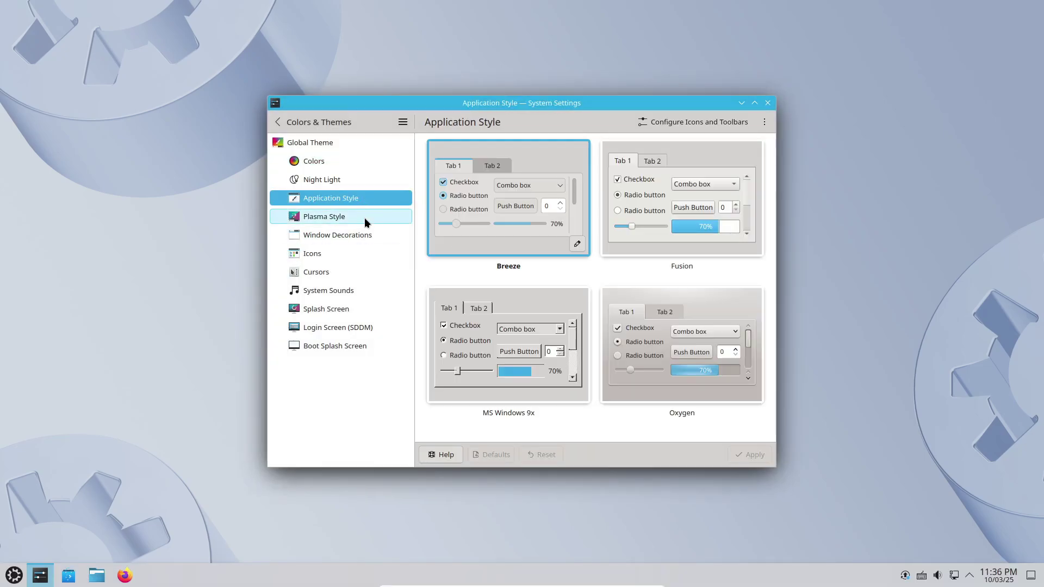
pyautogui.click(364, 218)
pyautogui.click(365, 235)
pyautogui.click(355, 254)
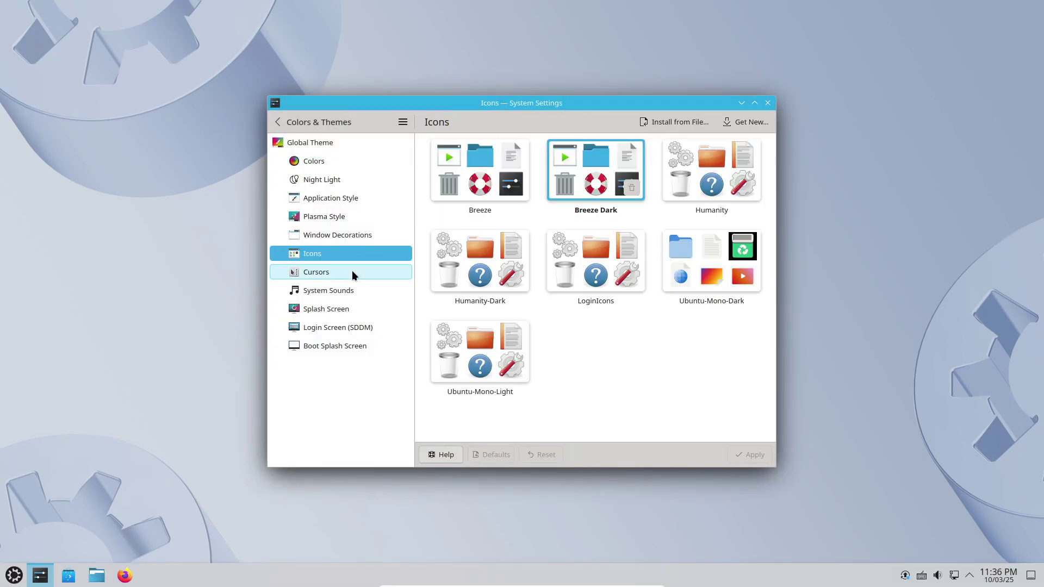
pyautogui.click(351, 271)
pyautogui.click(351, 290)
pyautogui.click(326, 309)
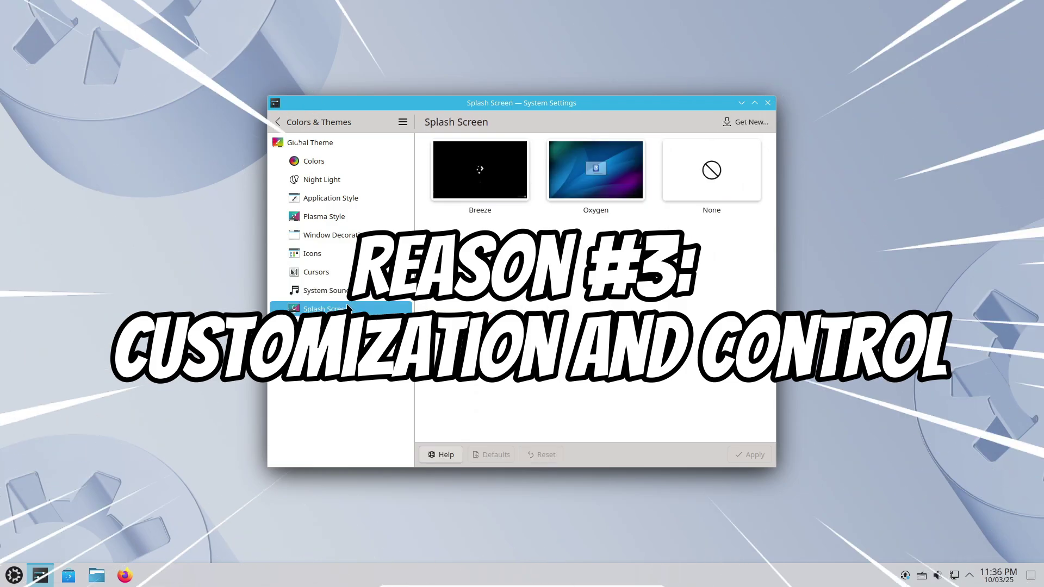
pyautogui.click(327, 346)
# Step: Browse the downloadable global themes and try to install the Layan look and feel theme
pyautogui.click(327, 146)
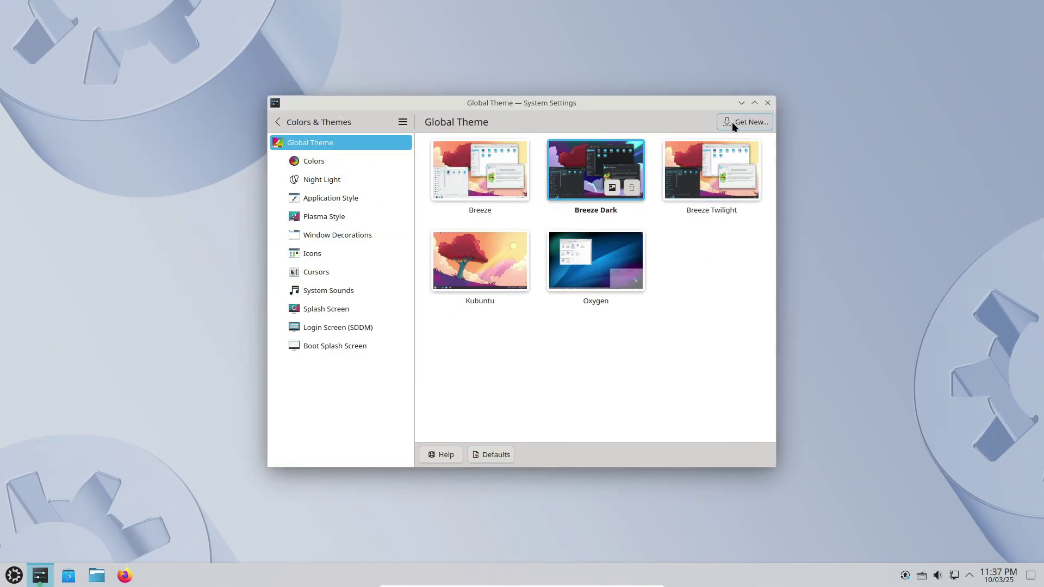
pyautogui.click(732, 122)
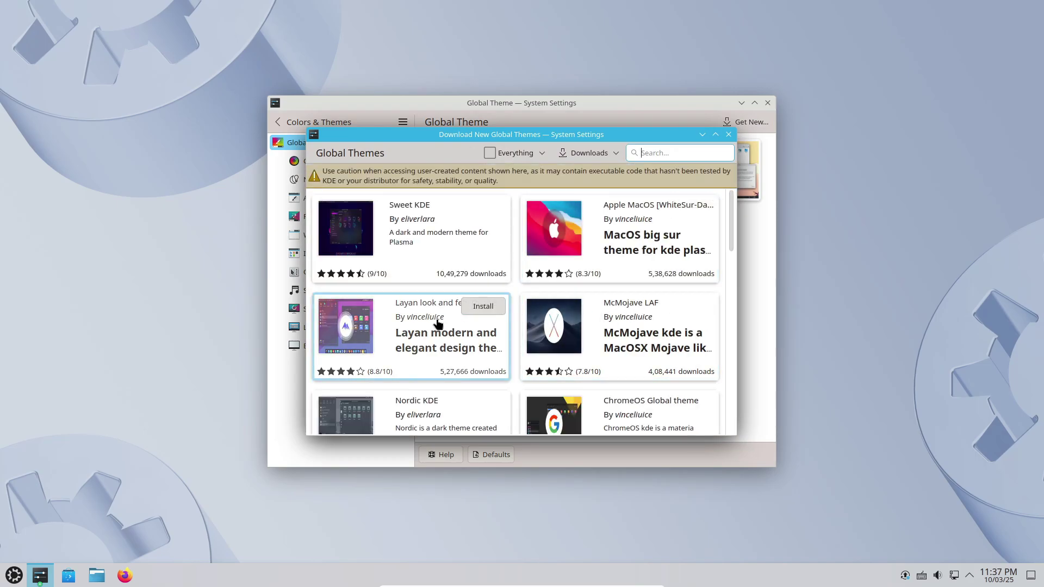
pyautogui.scroll(-3, 438, 324)
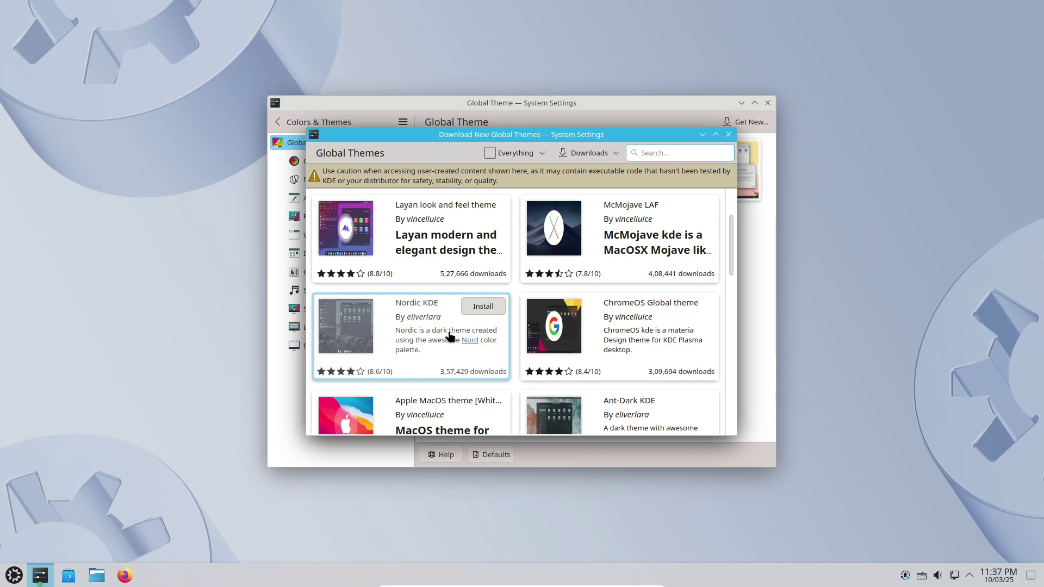
pyautogui.scroll(3, 455, 337)
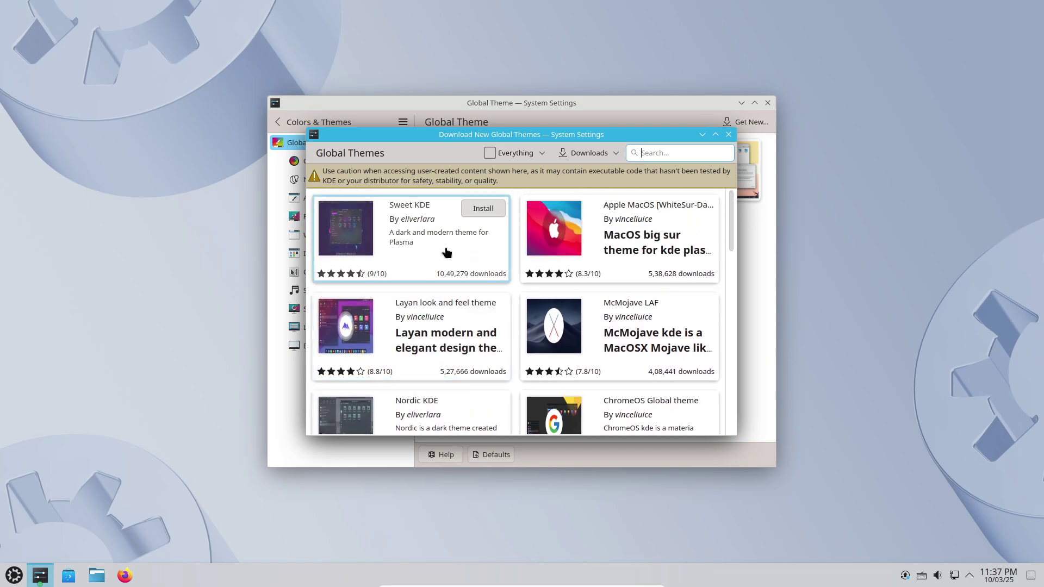
pyautogui.click(483, 306)
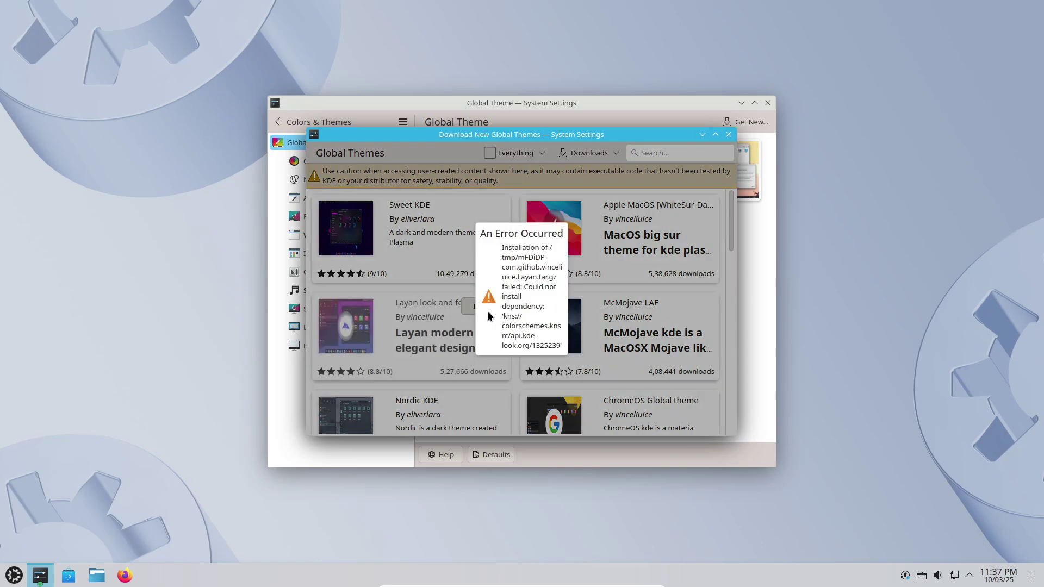
# Step: Dismiss the error, view the Sweet KDE theme's details page, and close the theme download window and System Settings
pyautogui.click(463, 214)
pyautogui.click(429, 232)
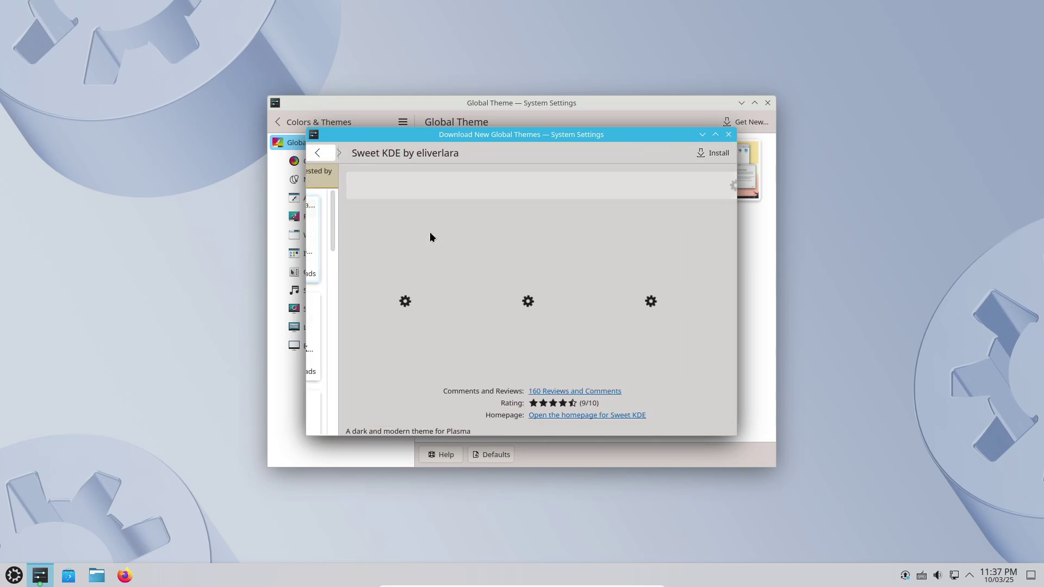
pyautogui.click(580, 316)
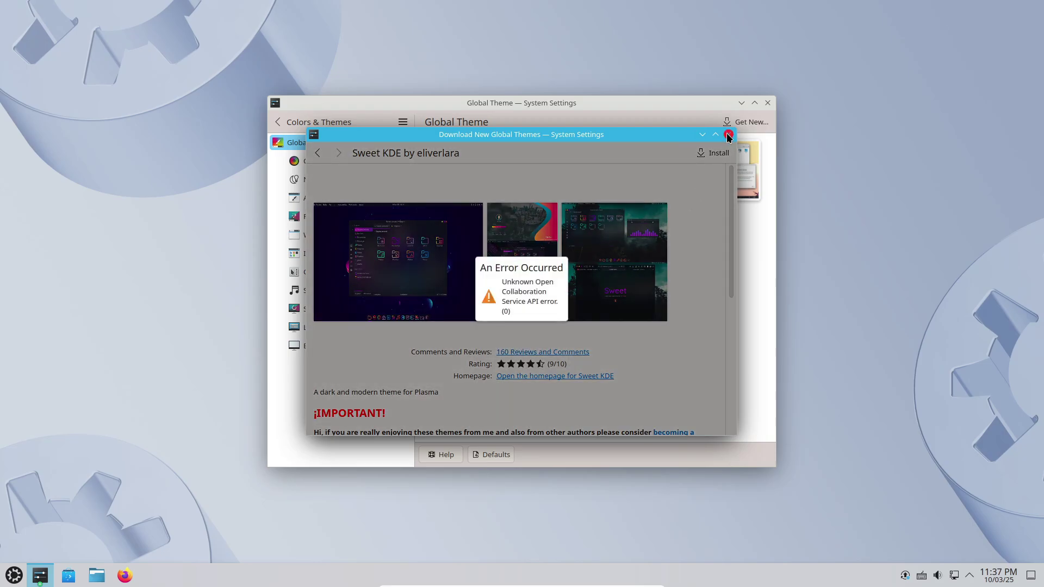
pyautogui.click(729, 134)
pyautogui.click(767, 103)
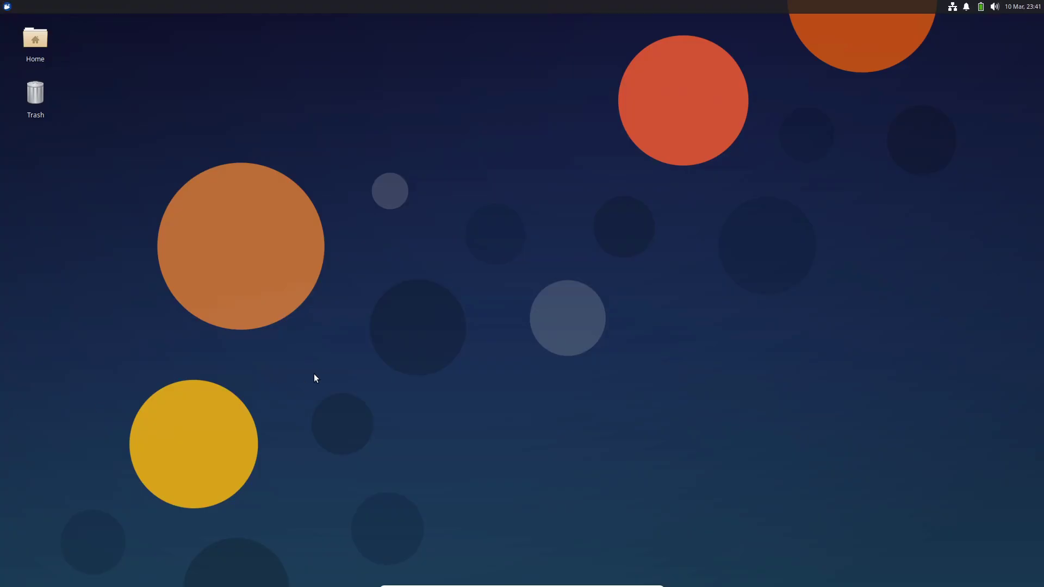
# Step: Look through the Xubuntu application menu's categories, including Multimedia, Settings and Accessories, and check the battery status
pyautogui.click(7, 6)
pyautogui.click(206, 75)
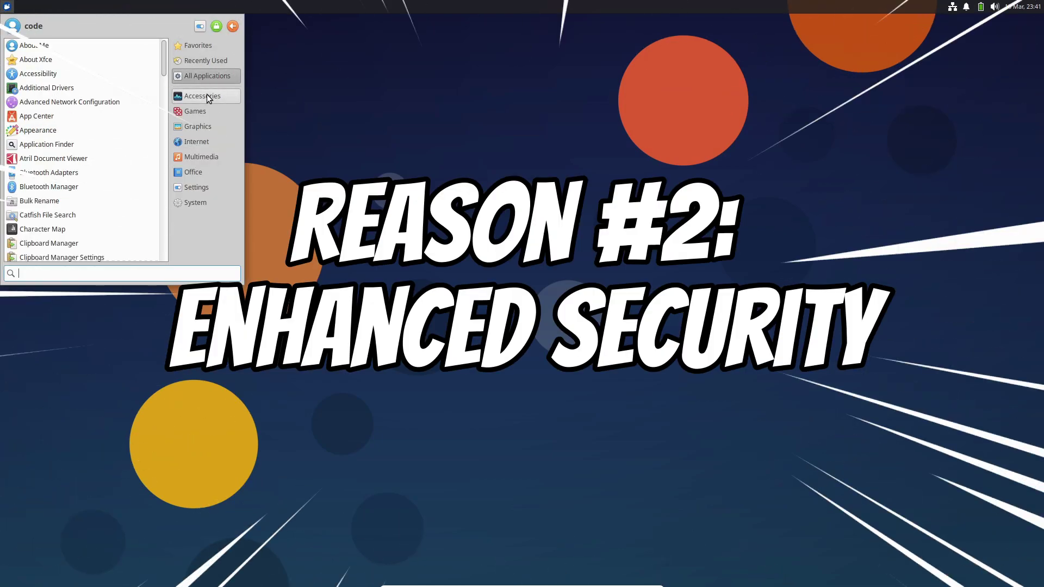
pyautogui.click(208, 110)
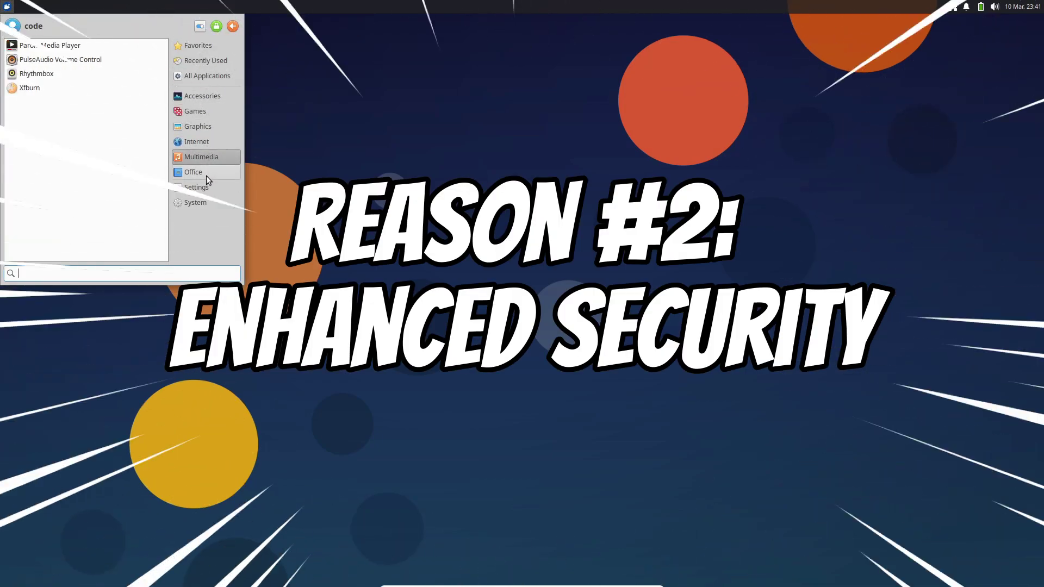
pyautogui.moveTo(204, 195)
pyautogui.scroll(-7, 54, 129)
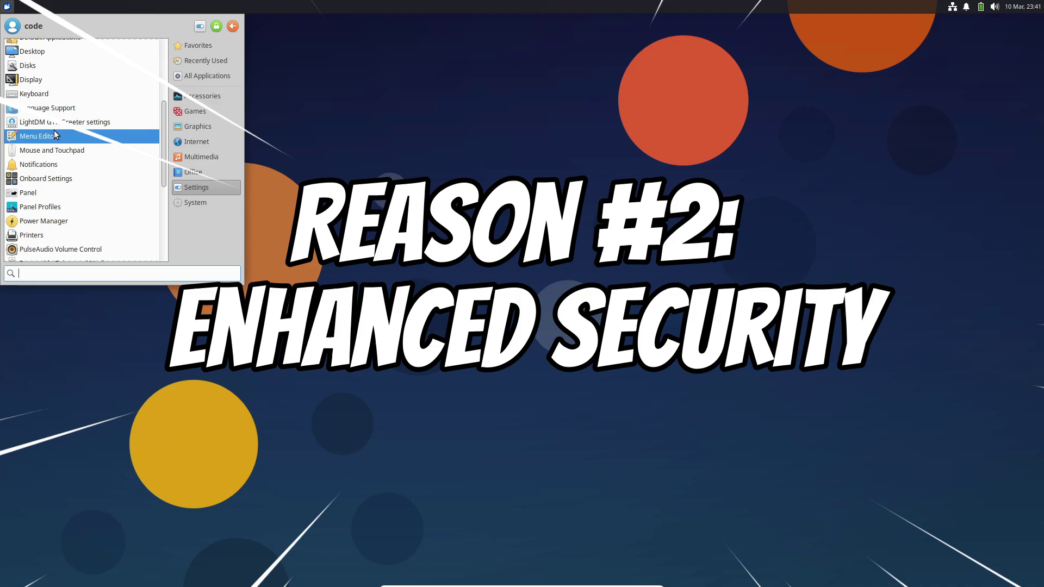
pyautogui.scroll(2, 86, 178)
pyautogui.moveTo(196, 97)
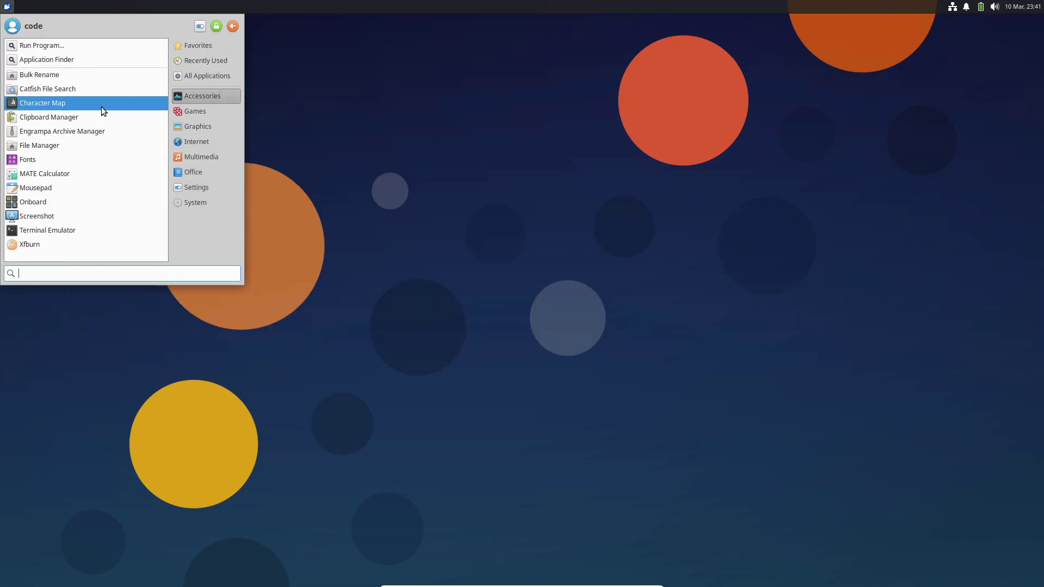
pyautogui.click(360, 174)
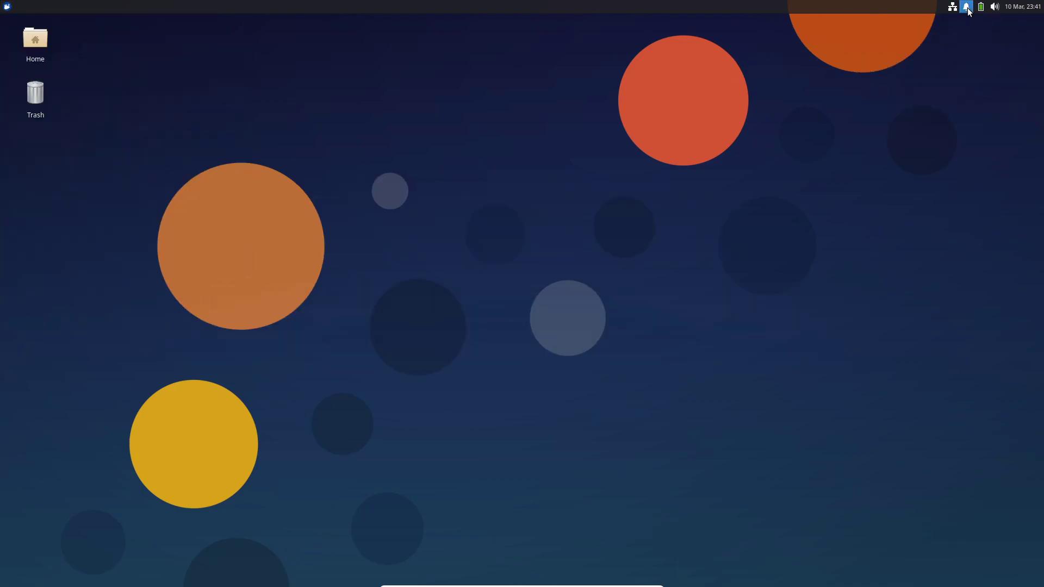
pyautogui.click(984, 8)
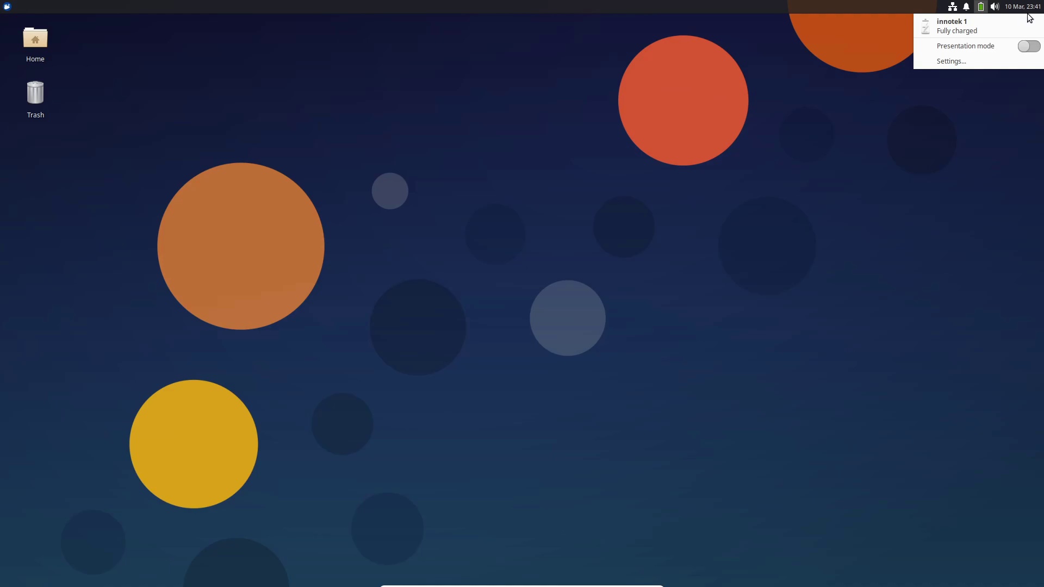
pyautogui.click(1029, 13)
# Step: Open the Home folder, view the File System location in the file manager and close the window
pyautogui.doubleClick(20, 27)
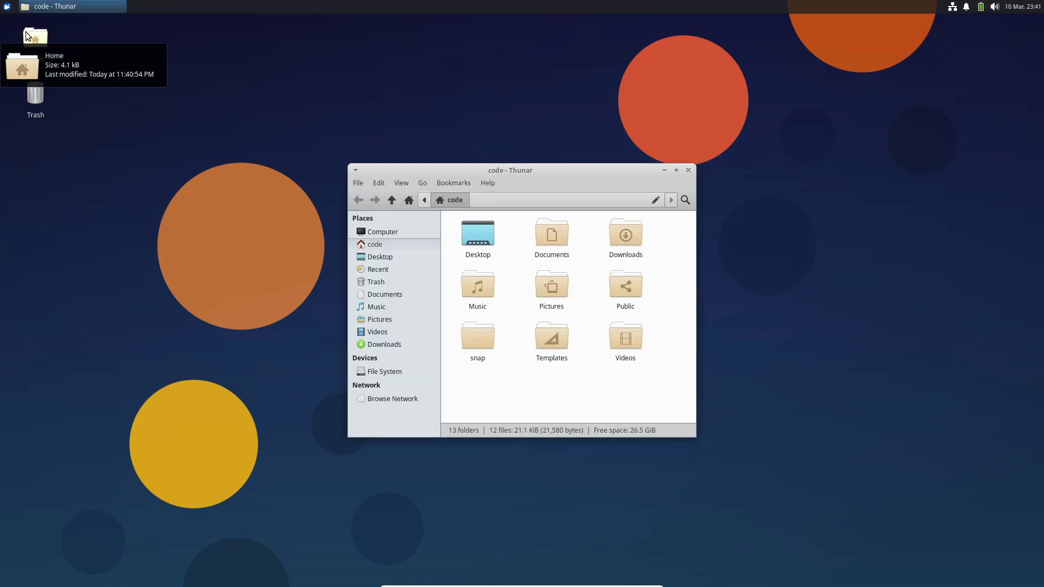
pyautogui.click(407, 372)
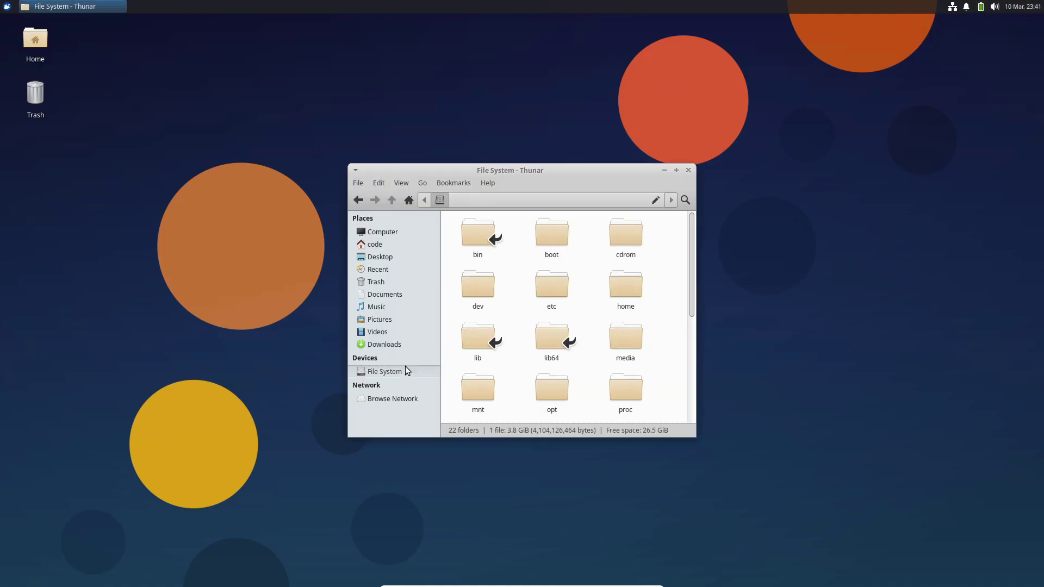
pyautogui.click(689, 170)
# Step: Launch Terminal Emulator from the Accessories category, view the running processes with htop and close the terminal
pyautogui.click(7, 6)
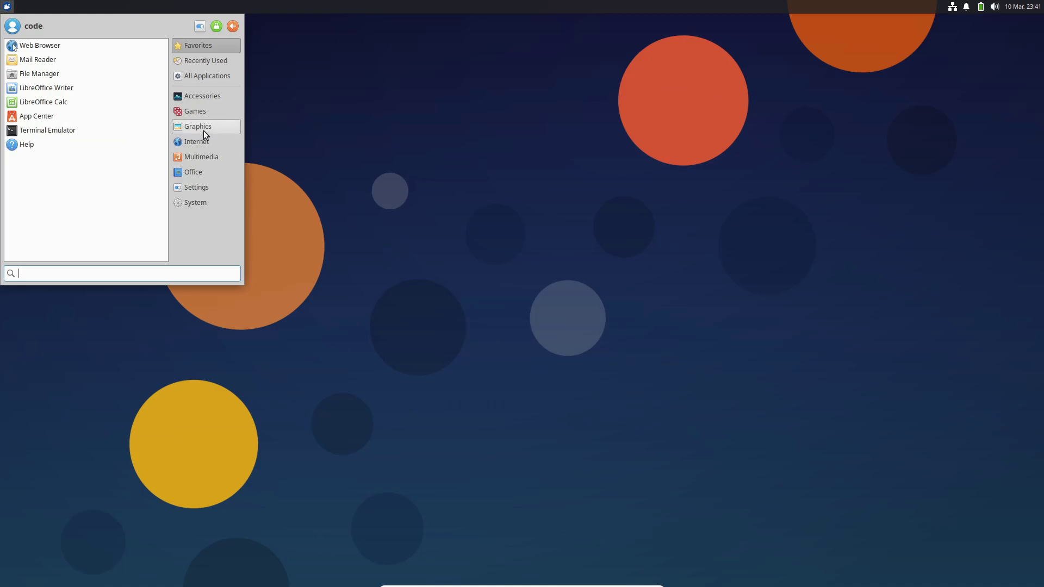
pyautogui.moveTo(214, 174)
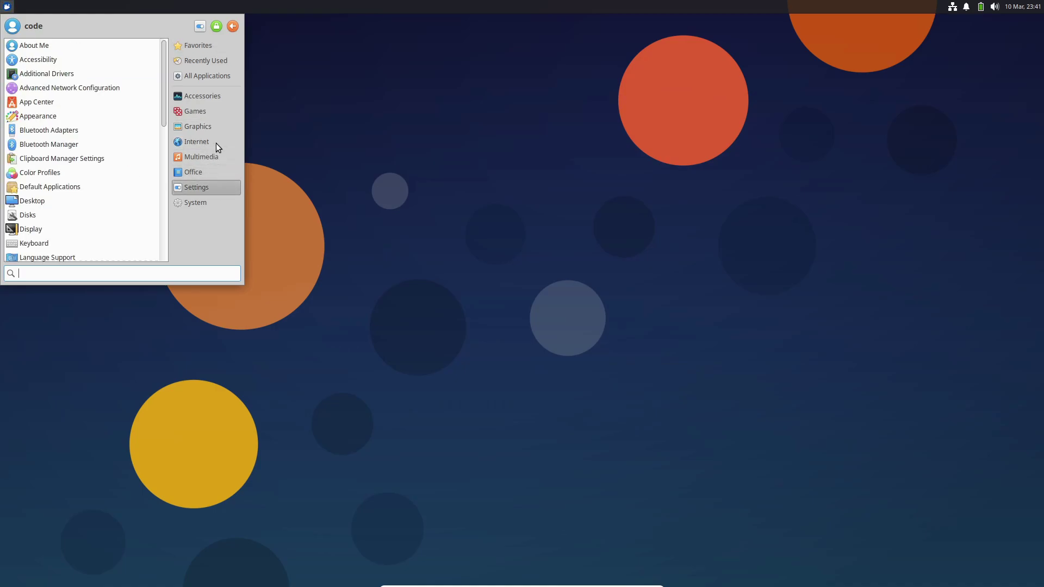
pyautogui.moveTo(220, 132)
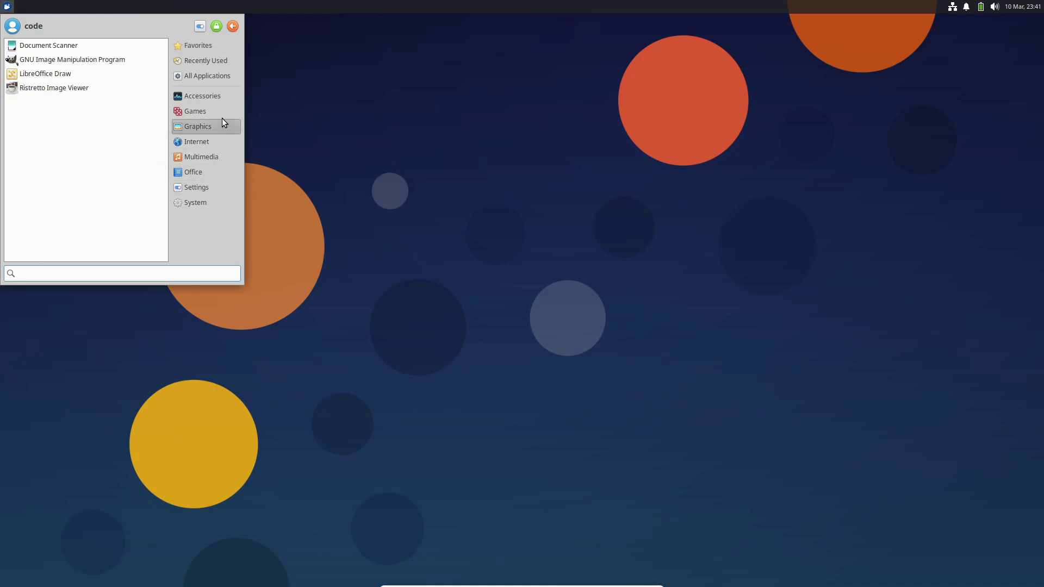
pyautogui.moveTo(224, 98)
pyautogui.click(91, 230)
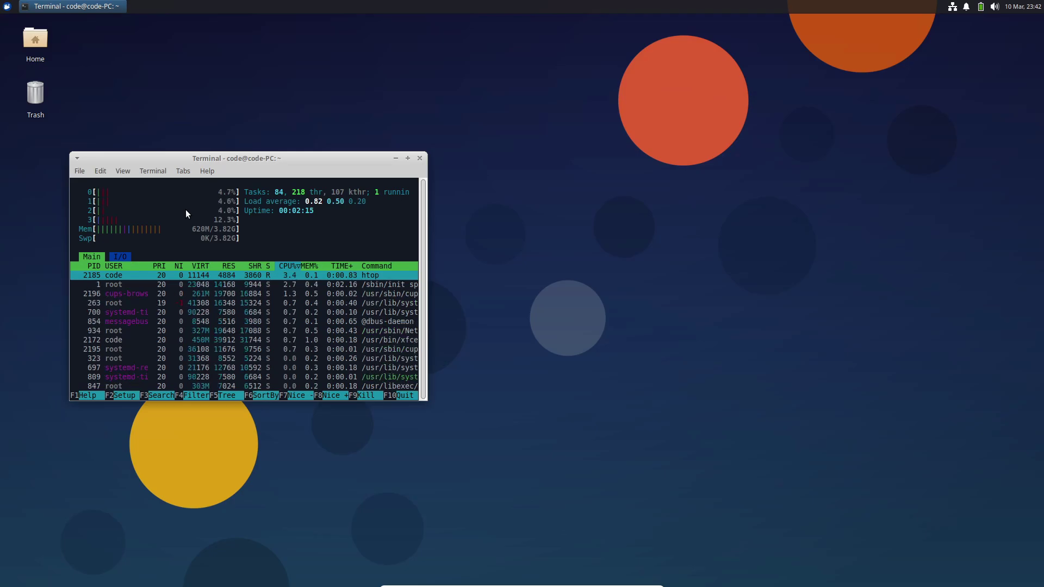
pyautogui.click(422, 158)
pyautogui.click(7, 6)
pyautogui.click(279, 24)
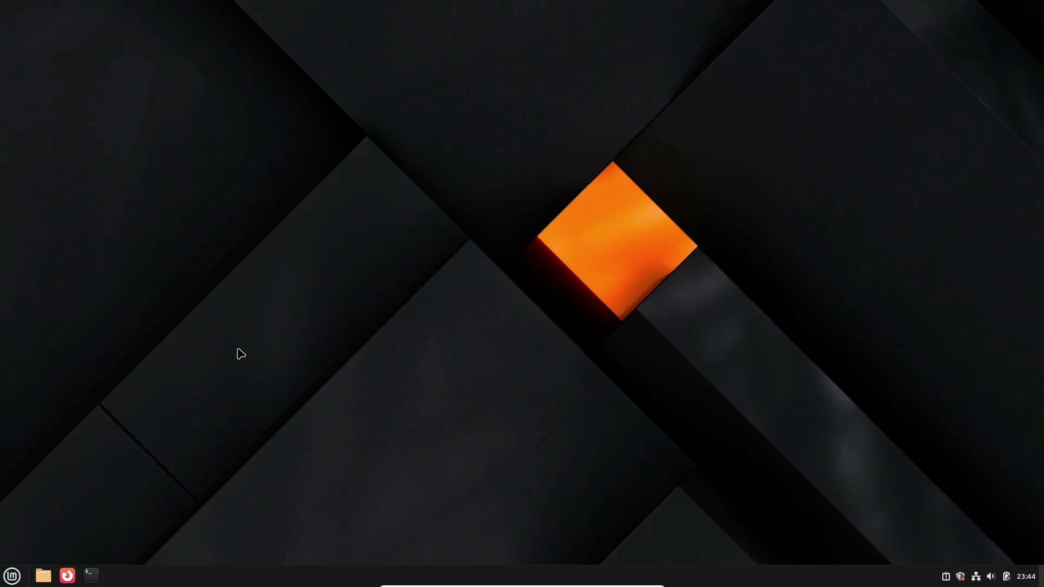
# Step: Browse the Linux Mint application menu's categories and launch Visual Studio Code from Programming
pyautogui.click(12, 576)
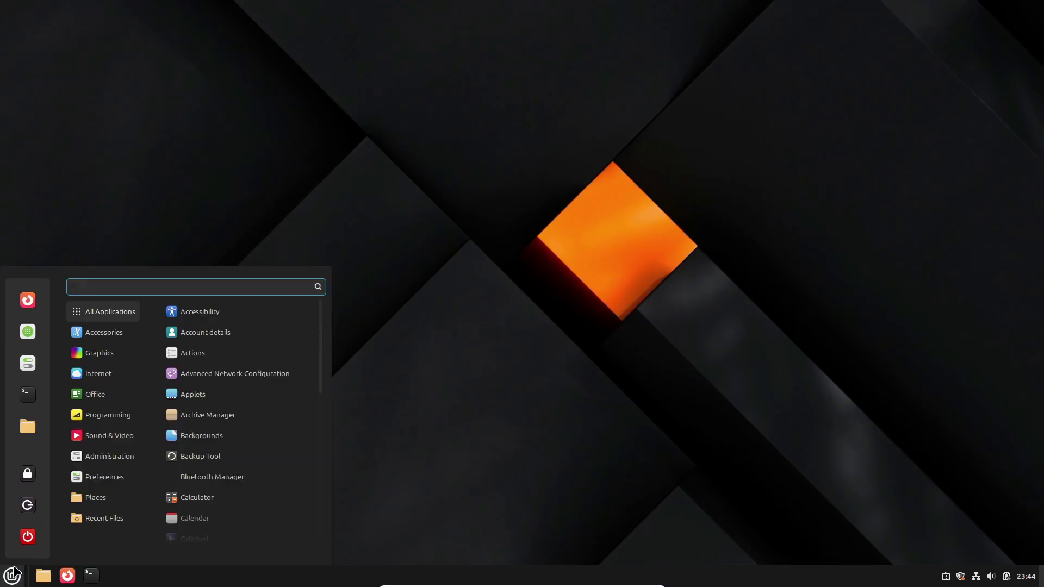
pyautogui.scroll(-12, 212, 454)
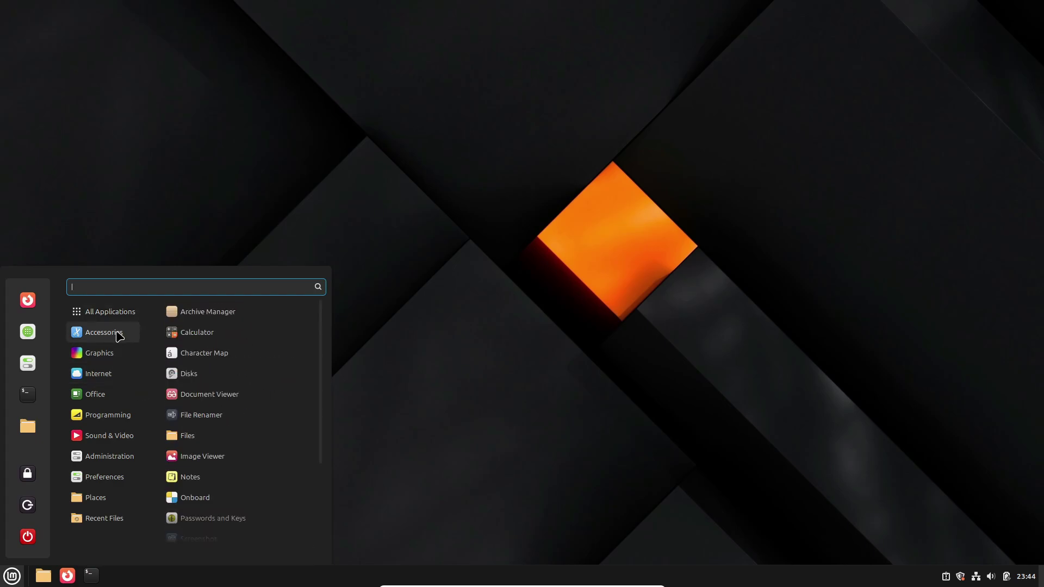
pyautogui.moveTo(113, 440)
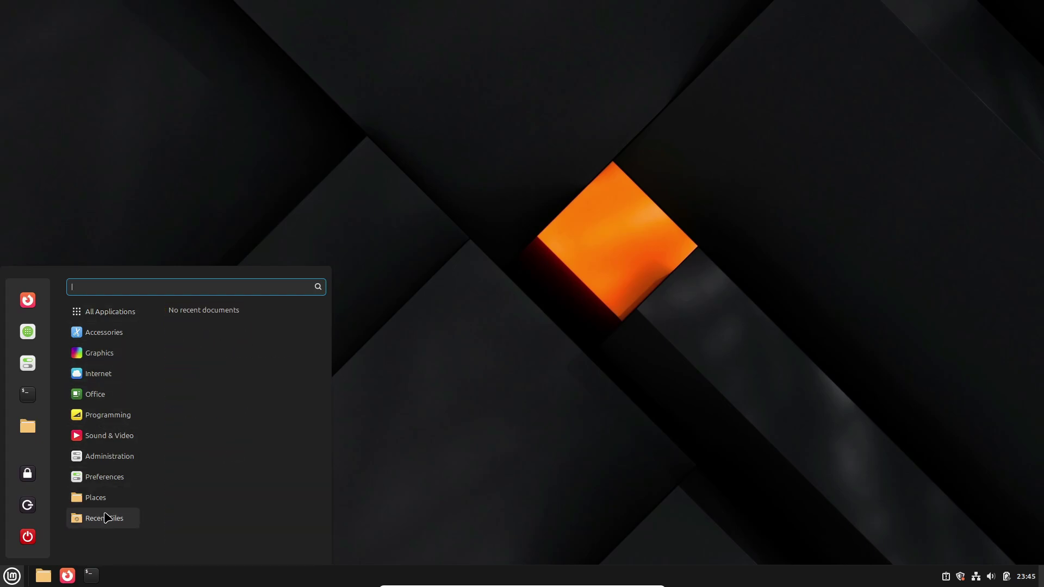
pyautogui.moveTo(99, 416)
pyautogui.click(210, 317)
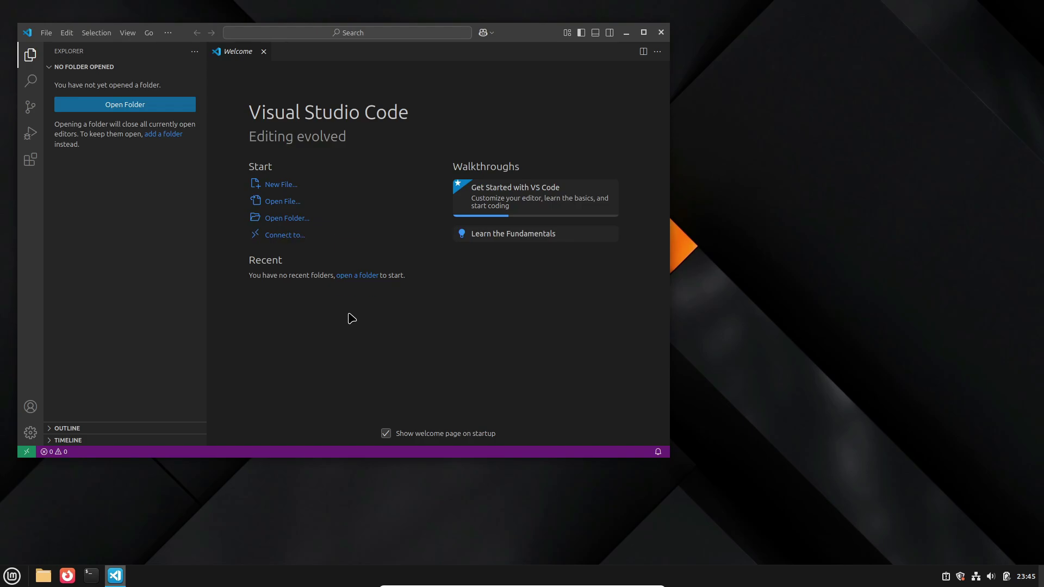
# Step: Close the Welcome page in Visual Studio Code and exit the editor
pyautogui.click(264, 51)
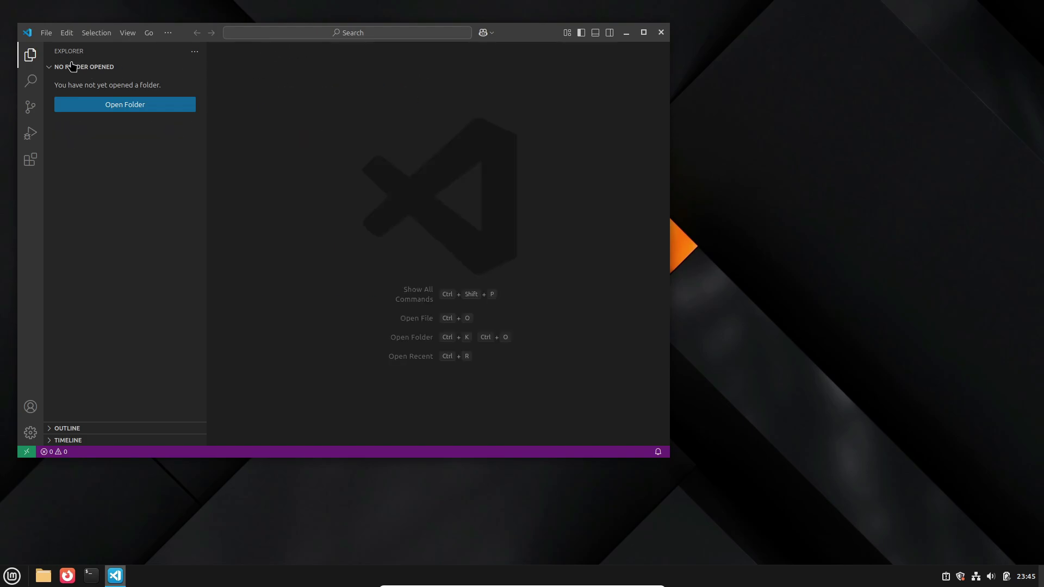
pyautogui.hotkey('alt', 't')
pyautogui.click(661, 32)
# Step: Launch LibreOffice from the application menu, view its Start Center and close it
pyautogui.click(11, 576)
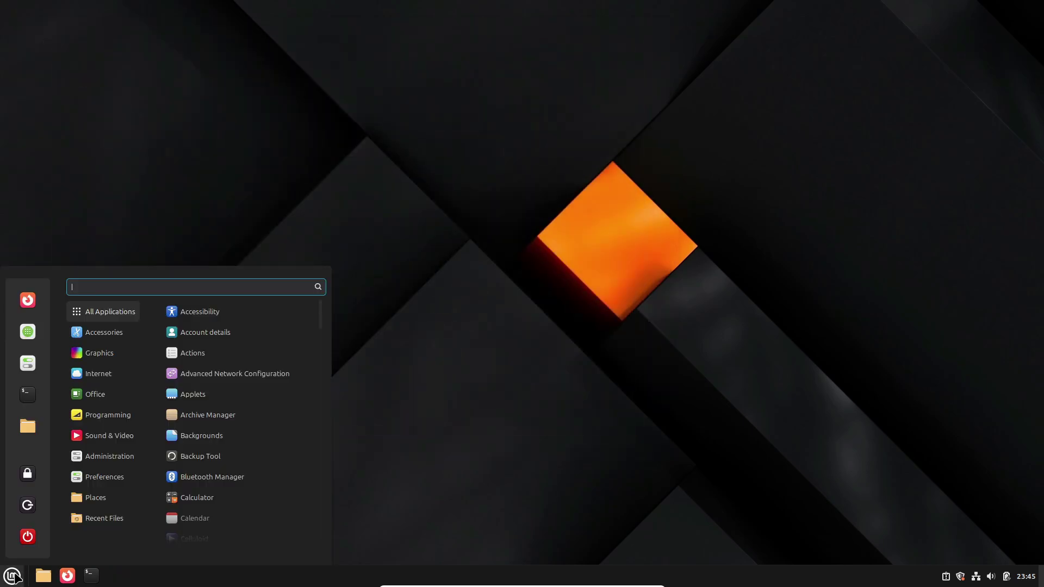
pyautogui.click(219, 357)
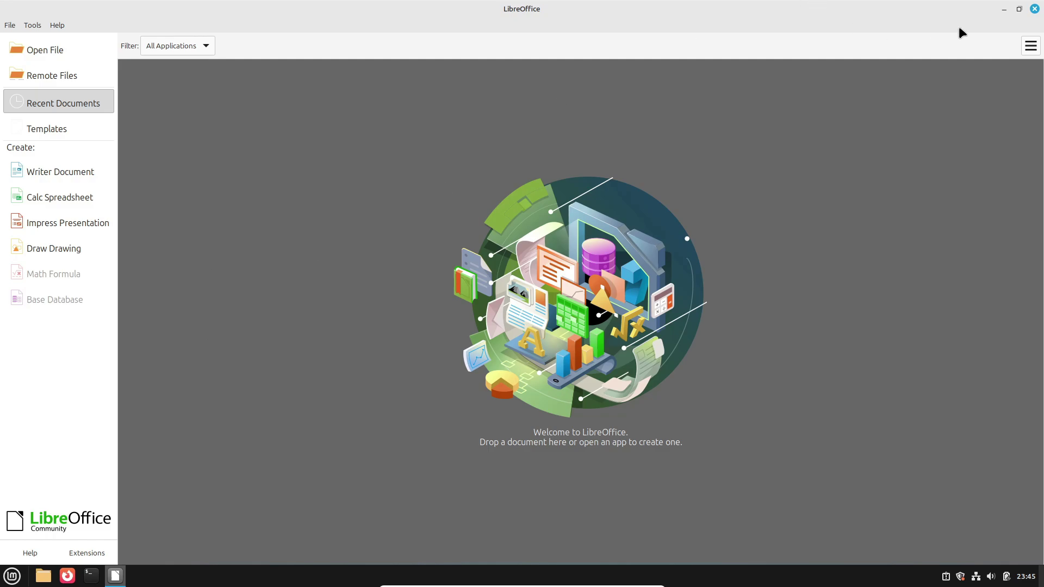
pyautogui.click(1033, 9)
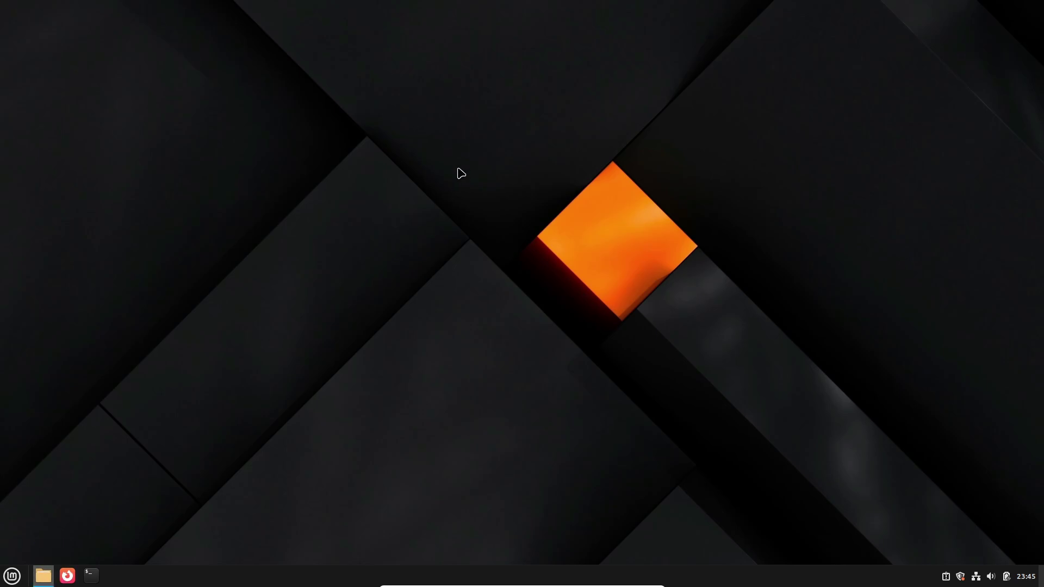
pyautogui.click(509, 89)
# Step: Launch GNU Image Manipulation Program from the Graphics category of the application menu
pyautogui.click(12, 576)
pyautogui.moveTo(125, 358)
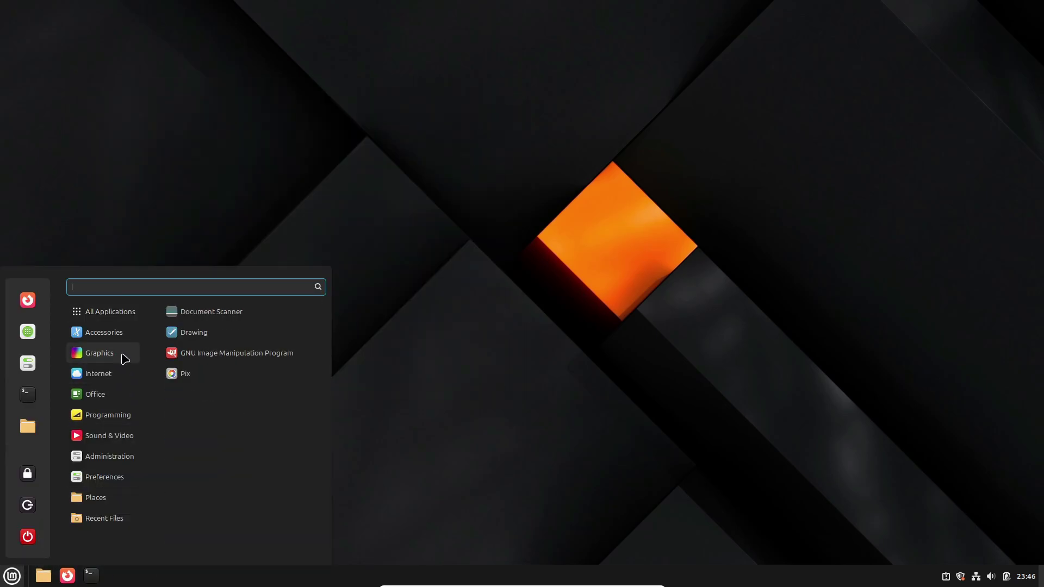
pyautogui.click(235, 354)
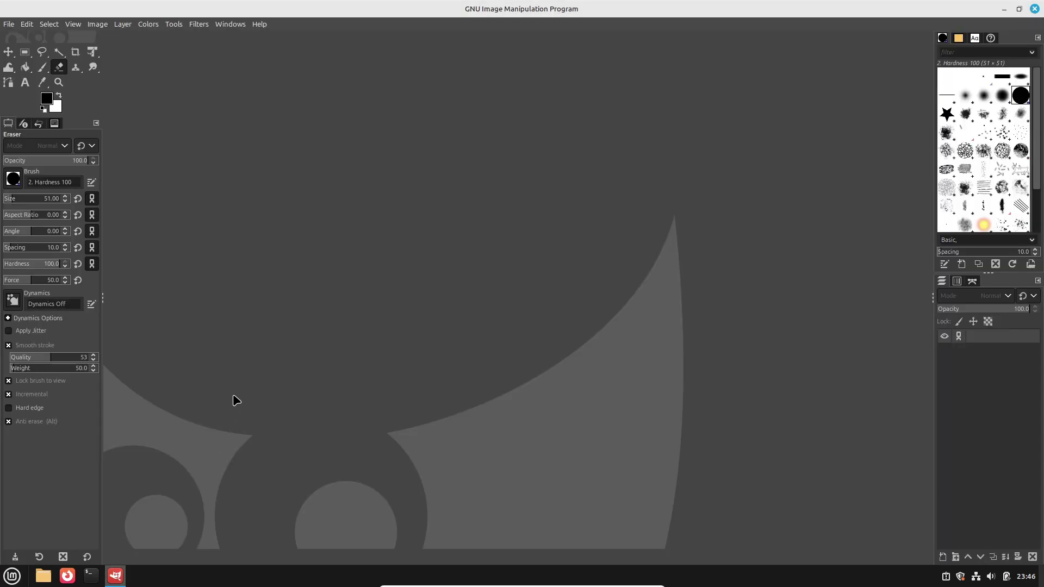
# Step: Restore the GIMP window to a smaller size, look through its Help options and close the program
pyautogui.moveTo(456, 17); pyautogui.dragTo(345, 83)
pyautogui.click(259, 99)
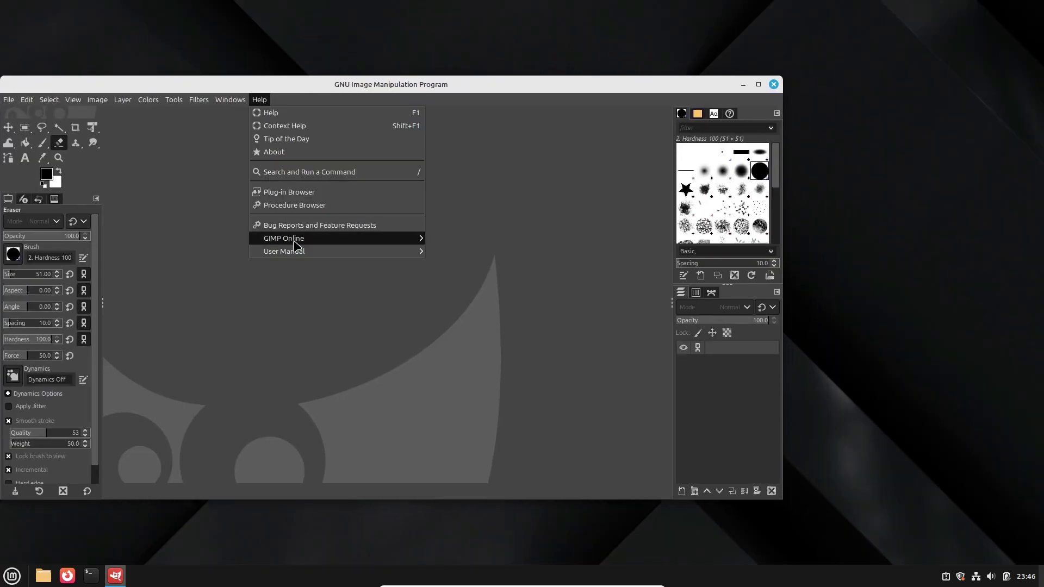
pyautogui.click(303, 156)
pyautogui.moveTo(433, 196); pyautogui.dragTo(240, 197)
pyautogui.click(414, 198)
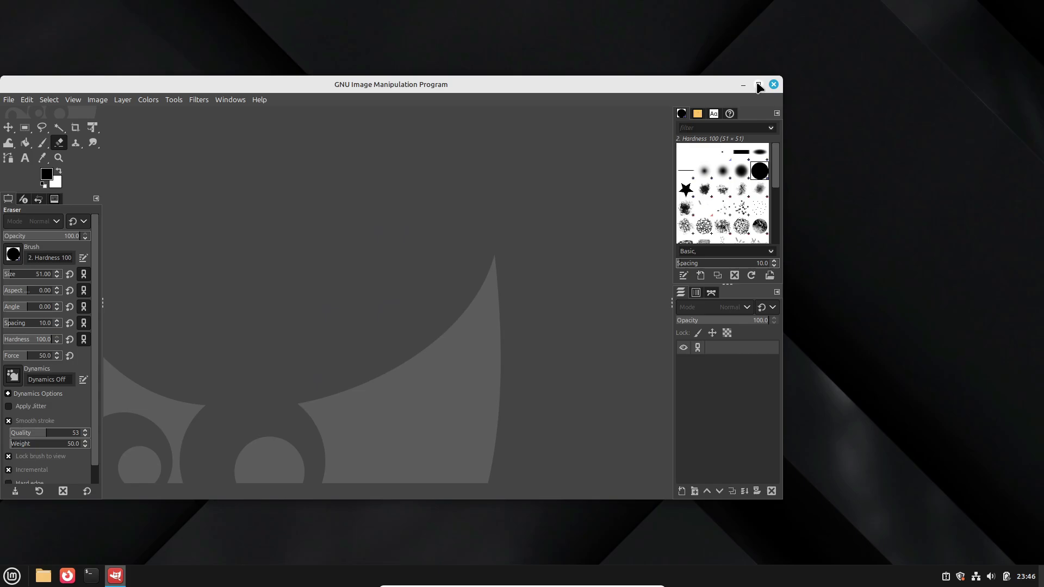
pyautogui.click(774, 85)
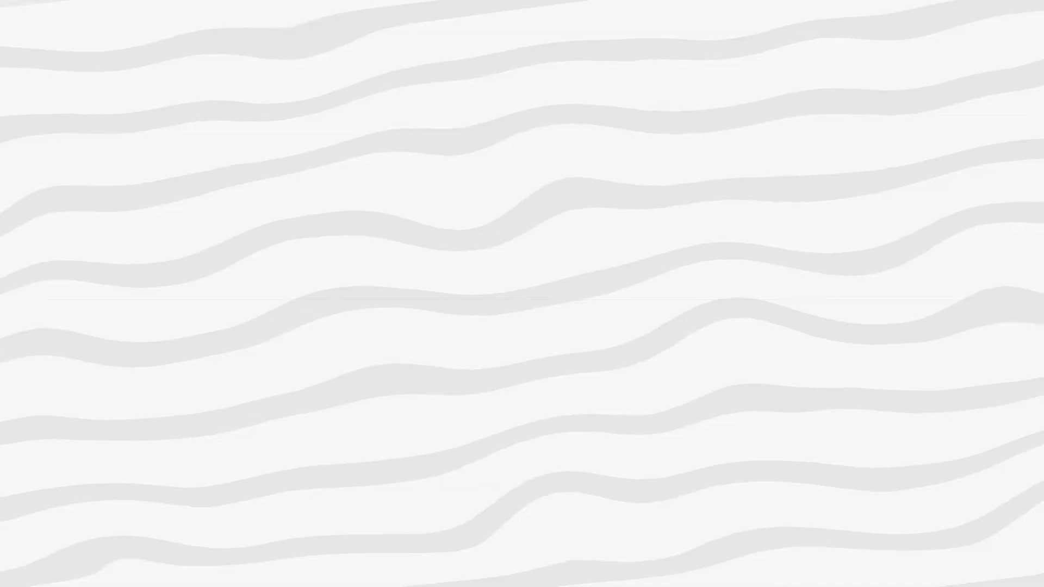